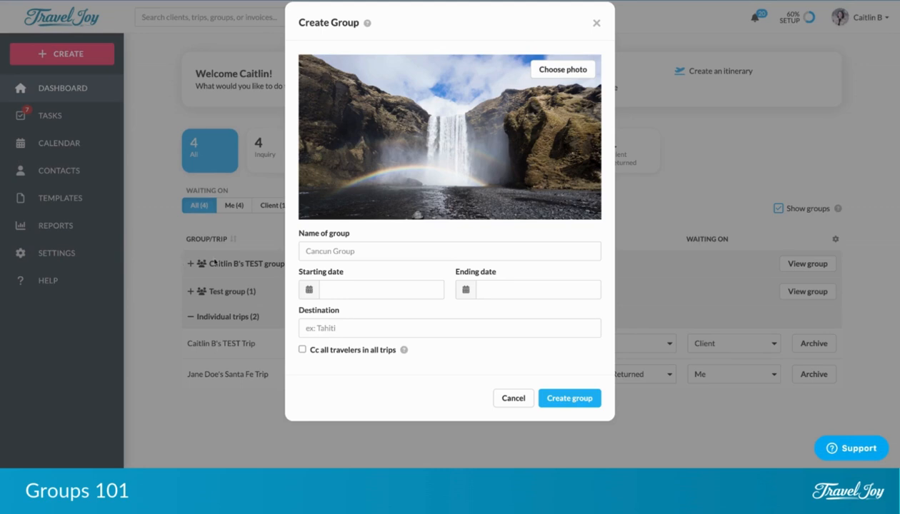
Search stock photos for 'Paris' and set the arch-framed Eiffel Tower image as the group cover.
click(540, 77)
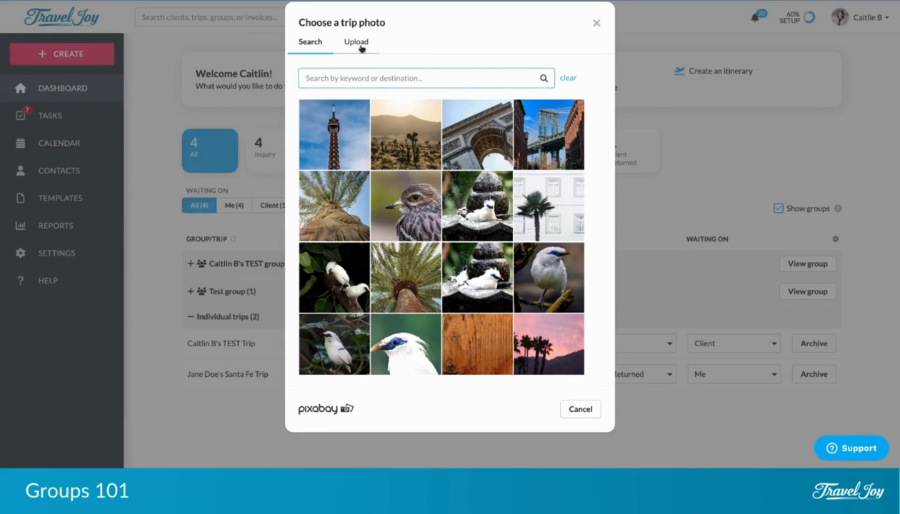
click(359, 47)
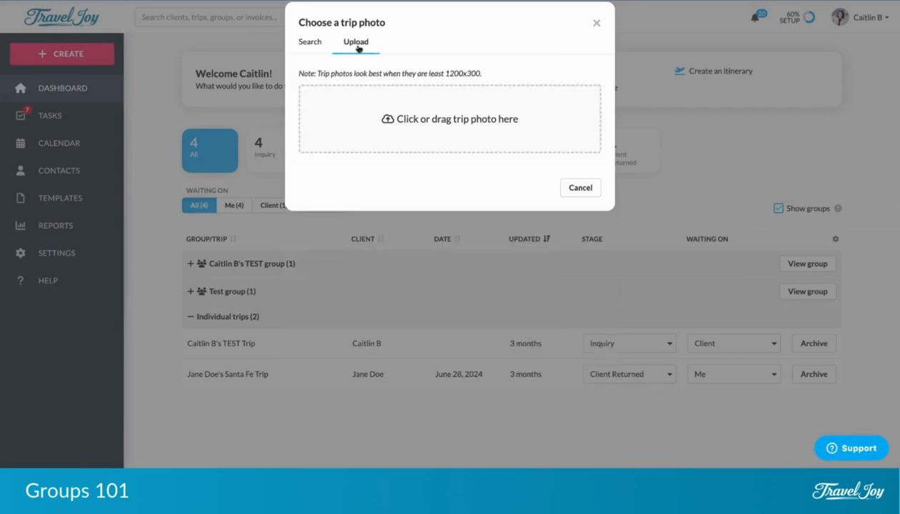
click(310, 45)
click(341, 80)
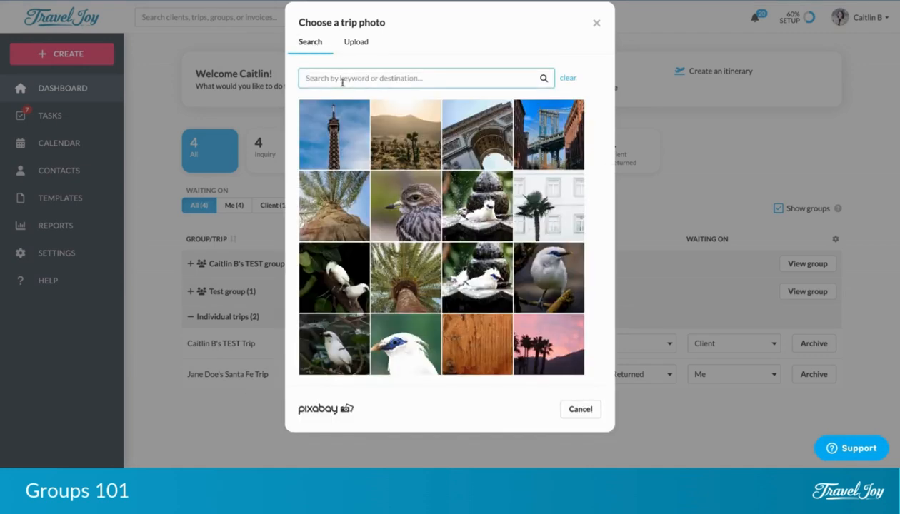
text(Paris)
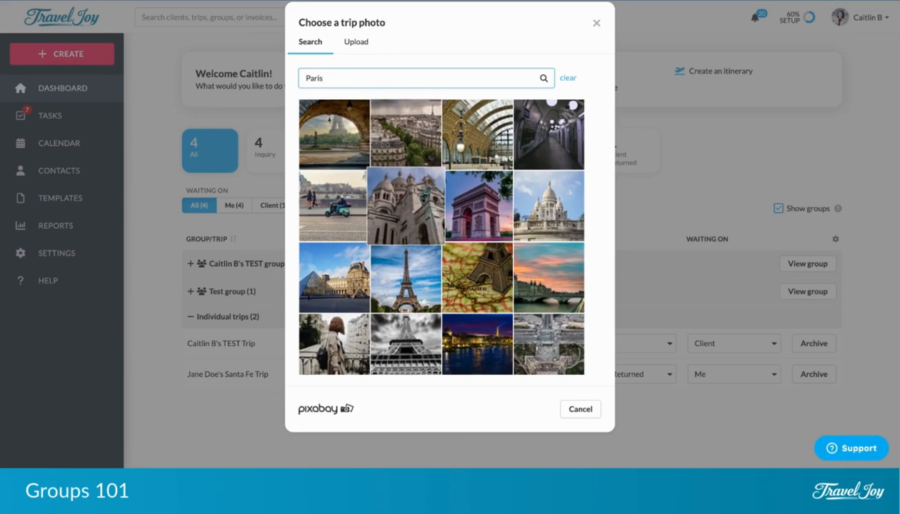
scroll(419, 193, down, 2)
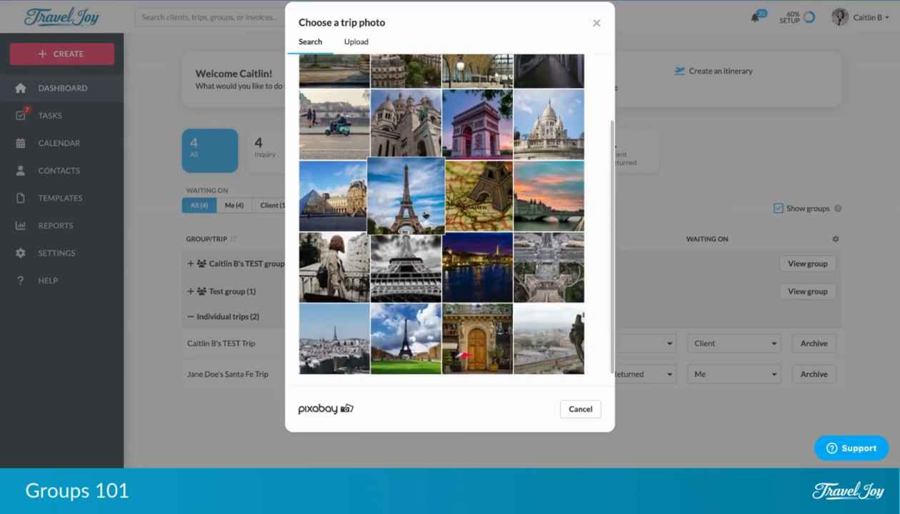
scroll(425, 216, up, 2)
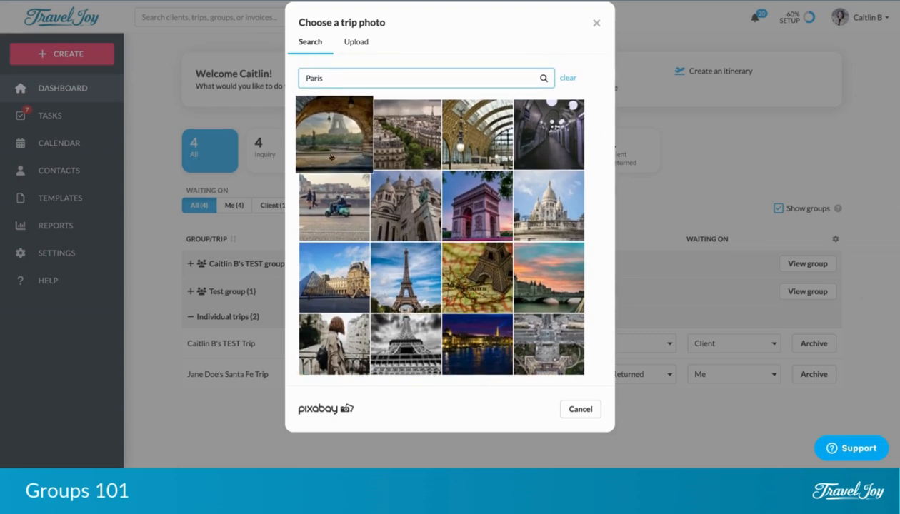
click(335, 140)
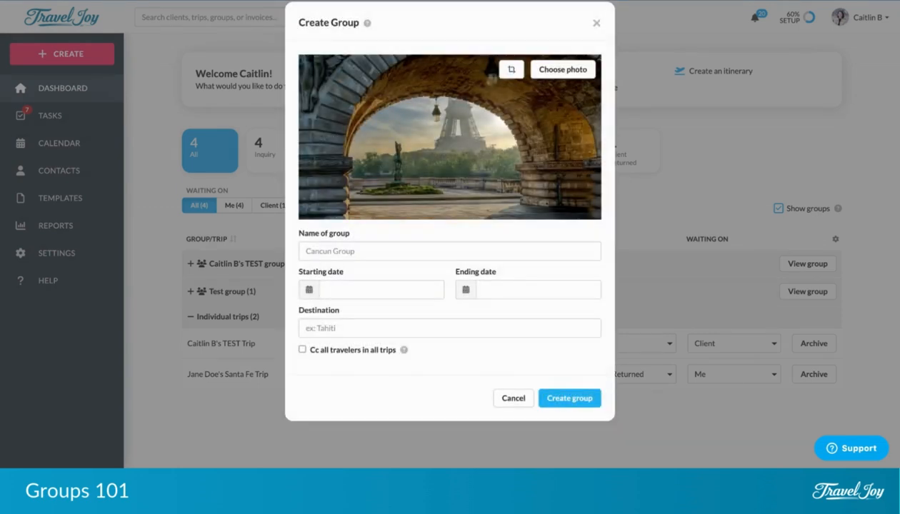
Create the group 'Adventuring in Paris for 2025' with destination 'Paris, France'.
click(349, 248)
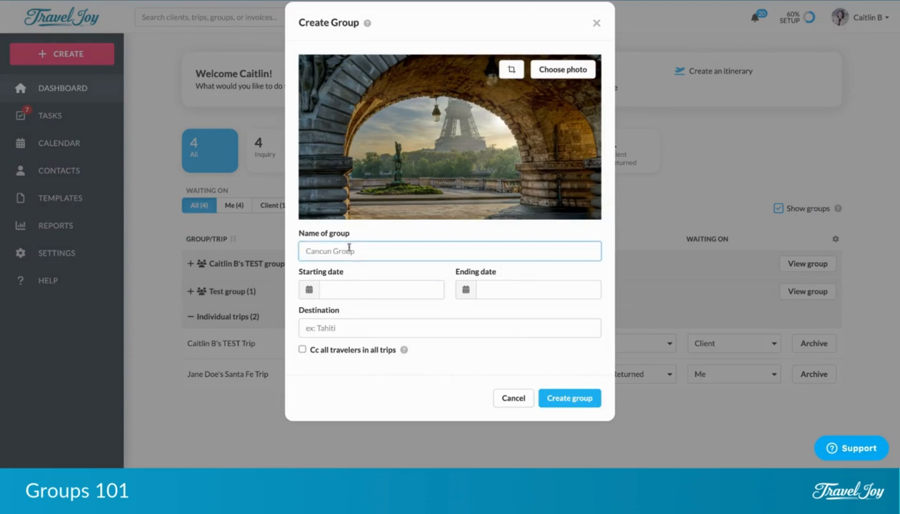
text(Adventuring in Paris for 2)
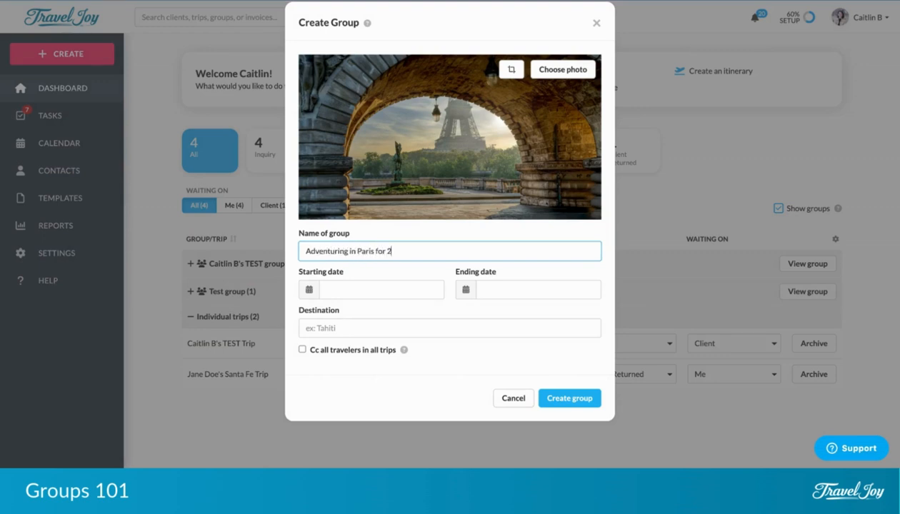
text(025)
click(352, 328)
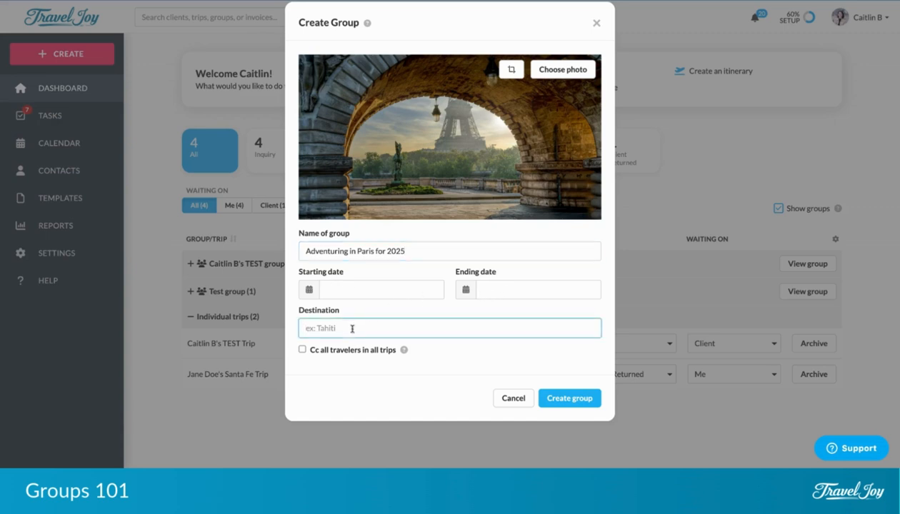
text(Paris, France)
click(568, 399)
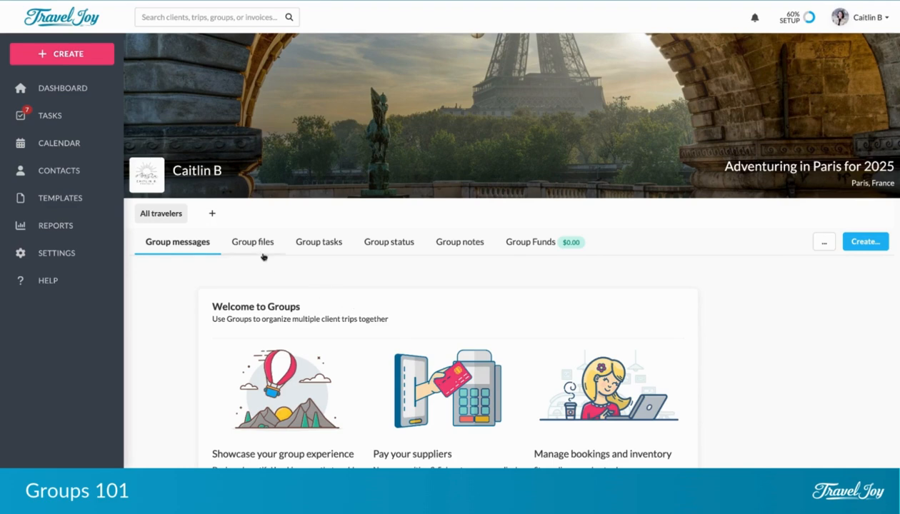
Add a trip to the group with an existing client as primary traveler, dropping the new-client form.
click(212, 214)
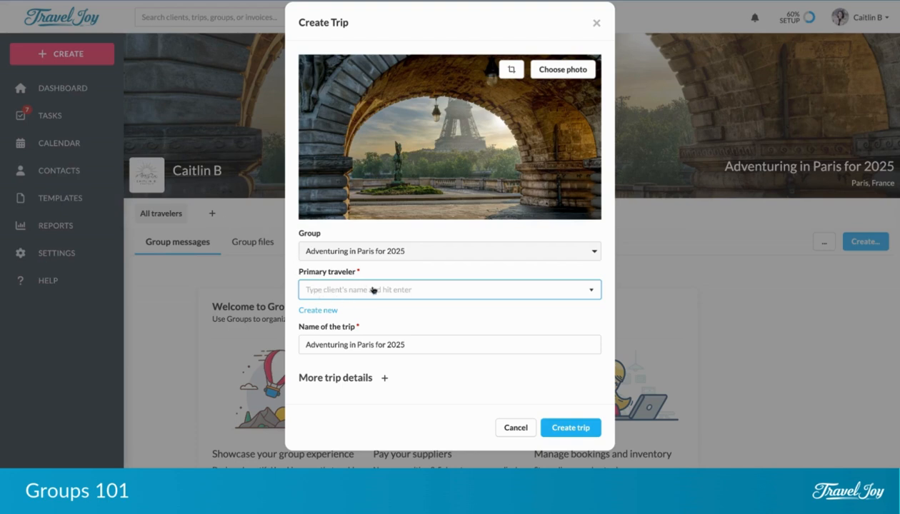
click(330, 312)
scroll(336, 315, down, 1)
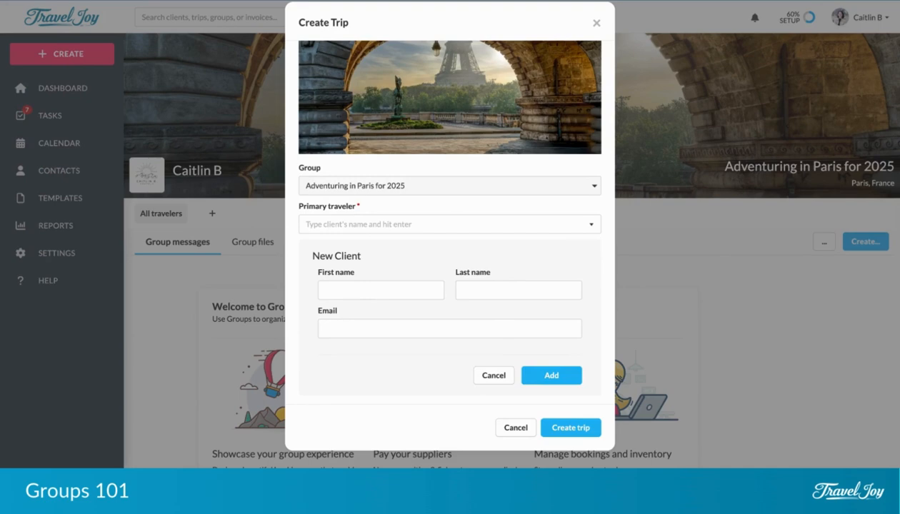
click(485, 372)
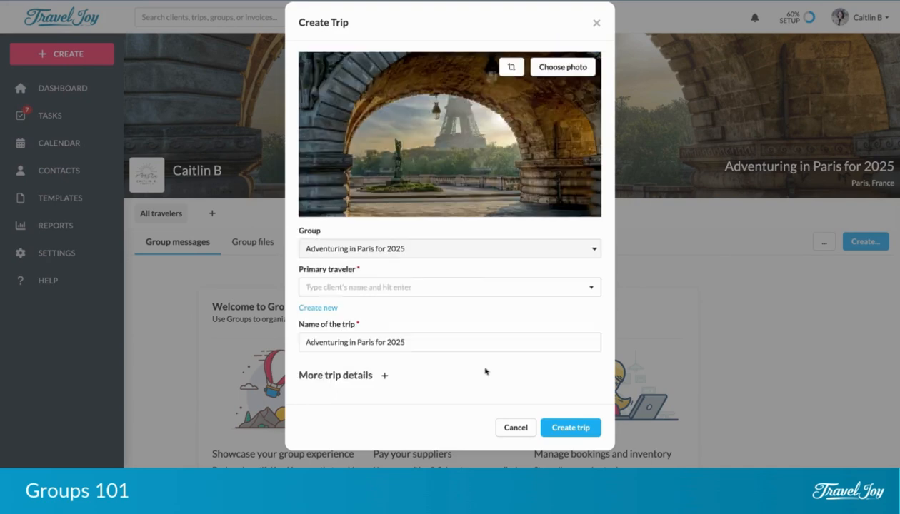
click(418, 292)
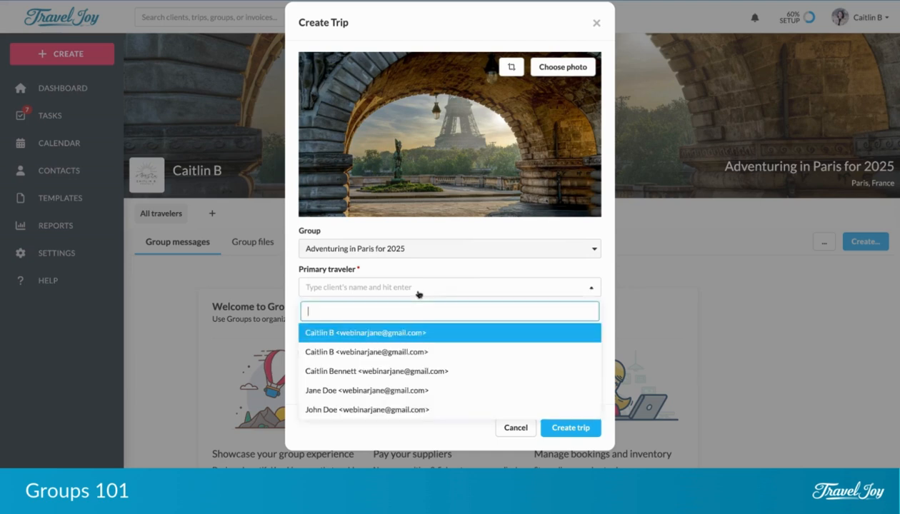
click(417, 390)
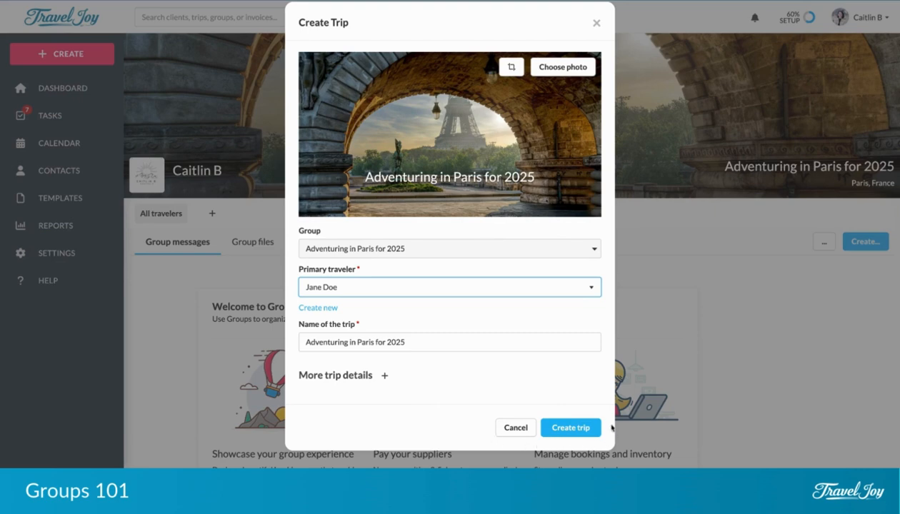
click(574, 428)
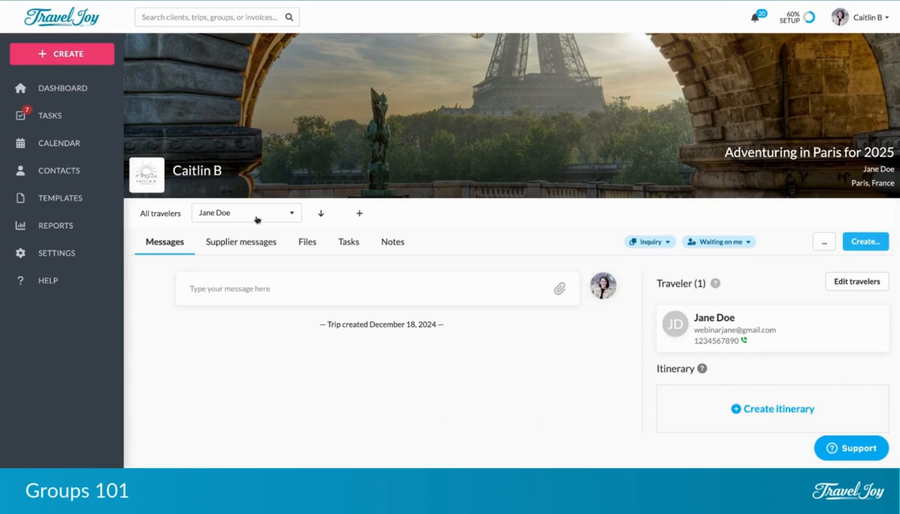
Show the group's trip list, then close it without changing anything.
click(216, 220)
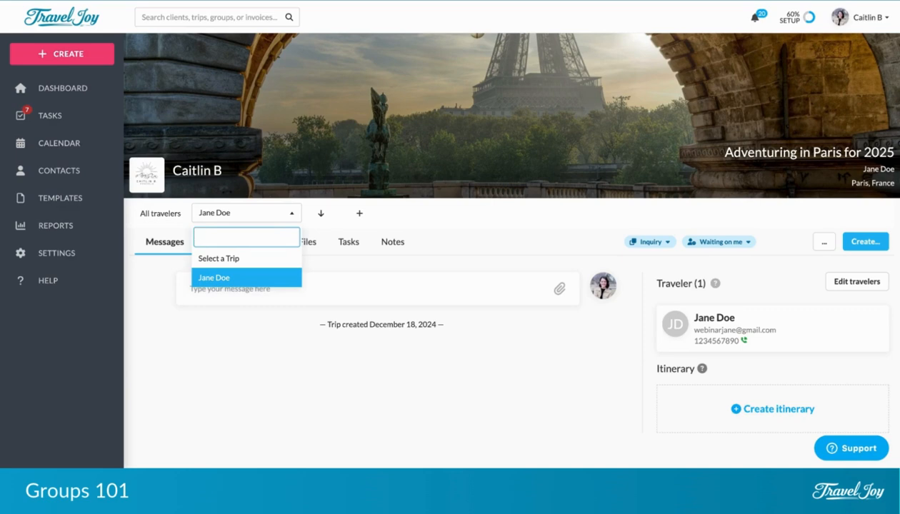
click(256, 366)
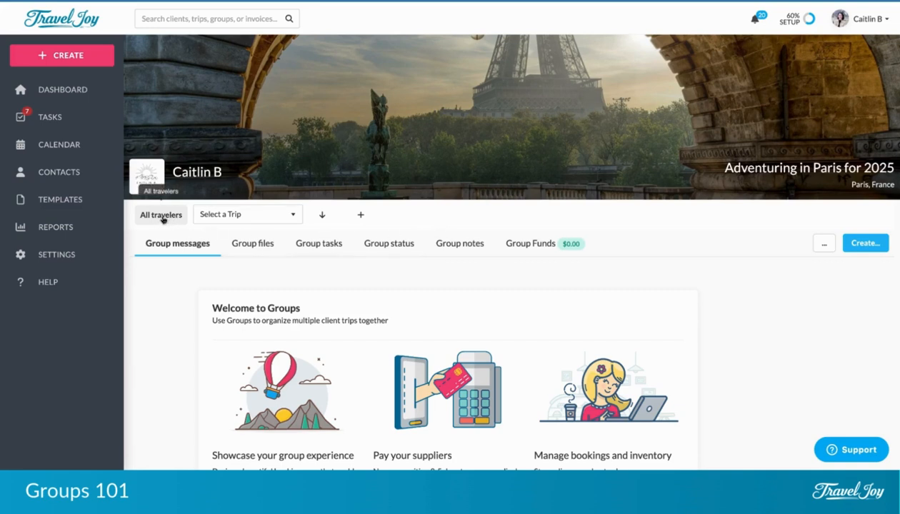
Create a group booking page for the Paris group from the Create menu.
click(861, 247)
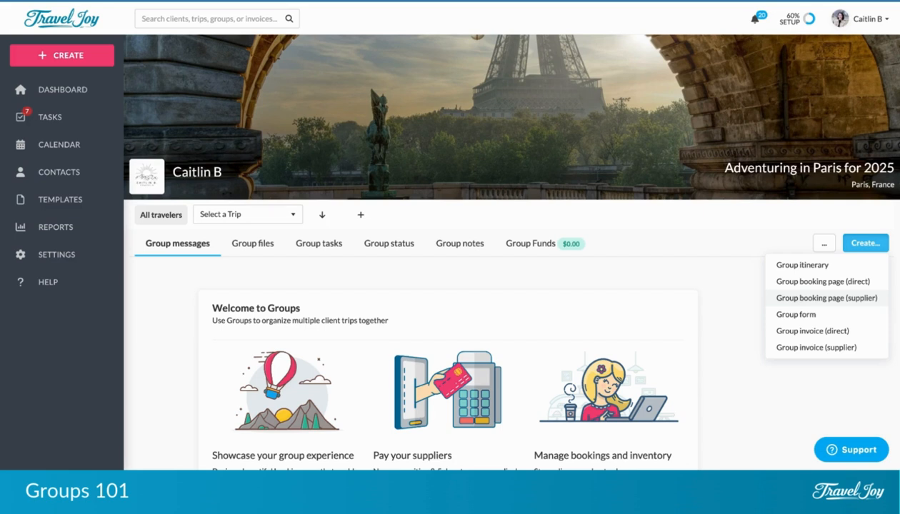
click(826, 298)
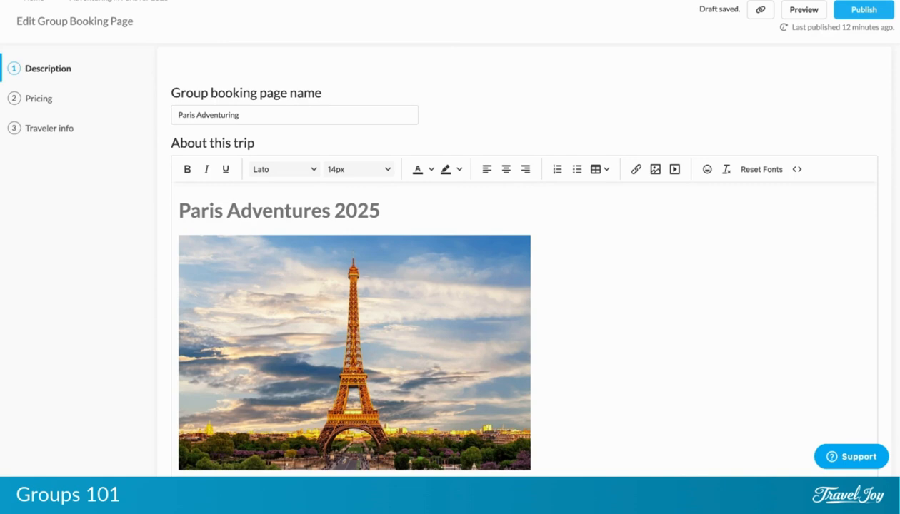
Scroll through the Description step to review its Paris text, photos, video and policies.
scroll(525, 325, down, 3)
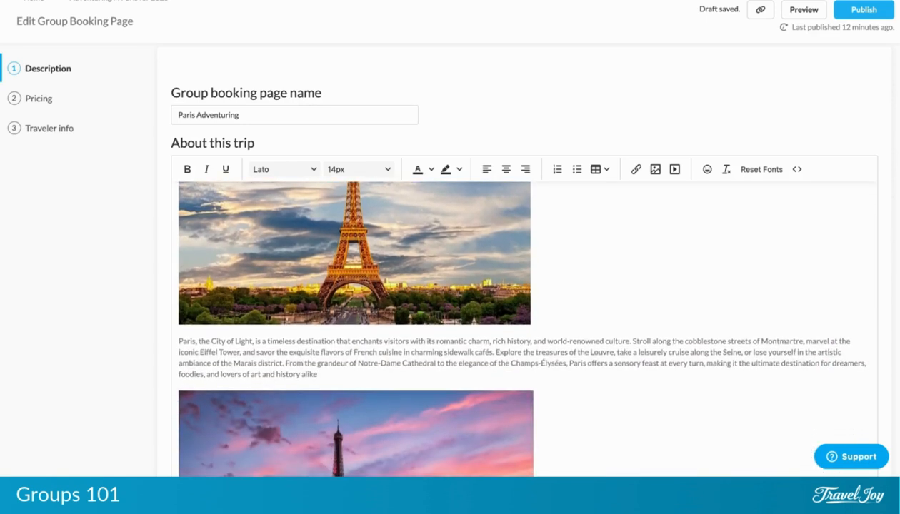
scroll(525, 325, up, 3)
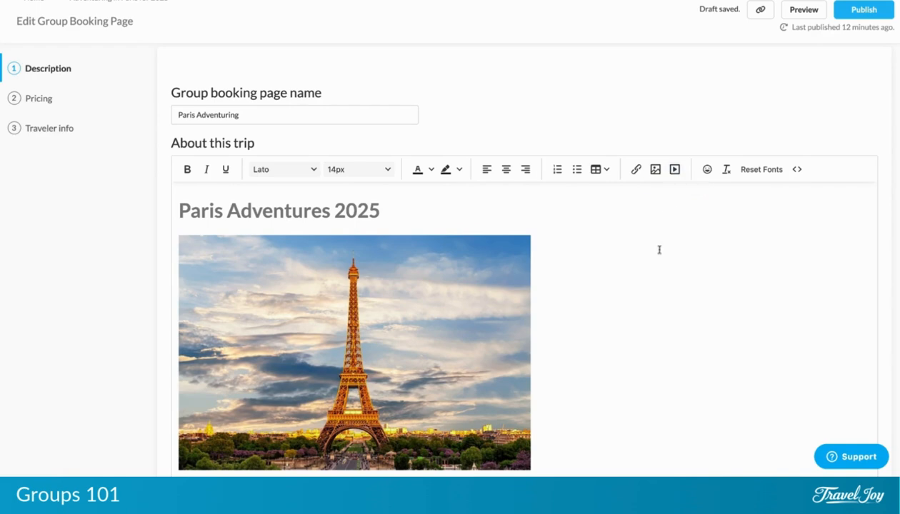
scroll(659, 248, down, 2)
scroll(659, 249, down, 1)
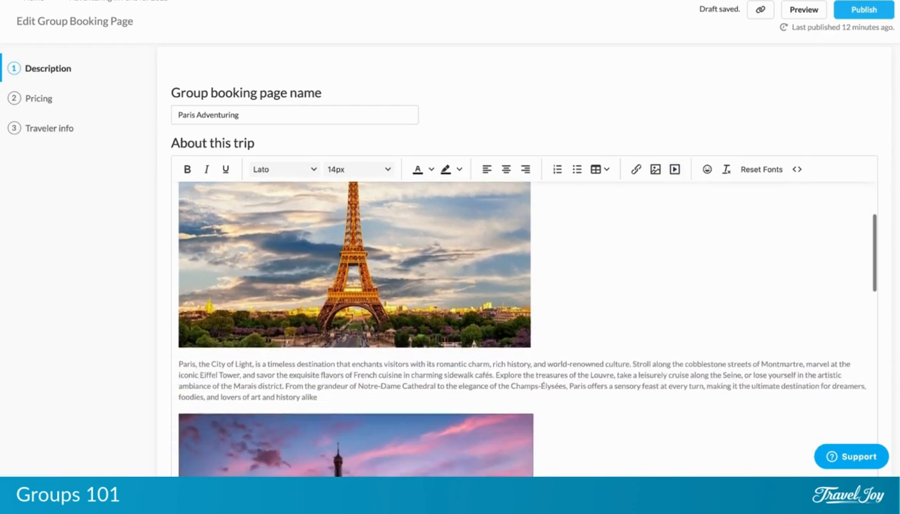
scroll(476, 368, down, 6)
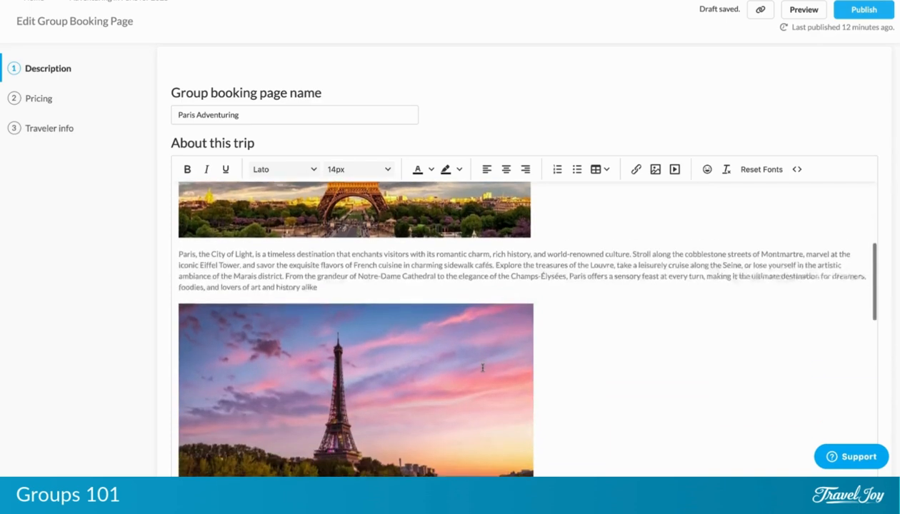
scroll(518, 325, down, 6)
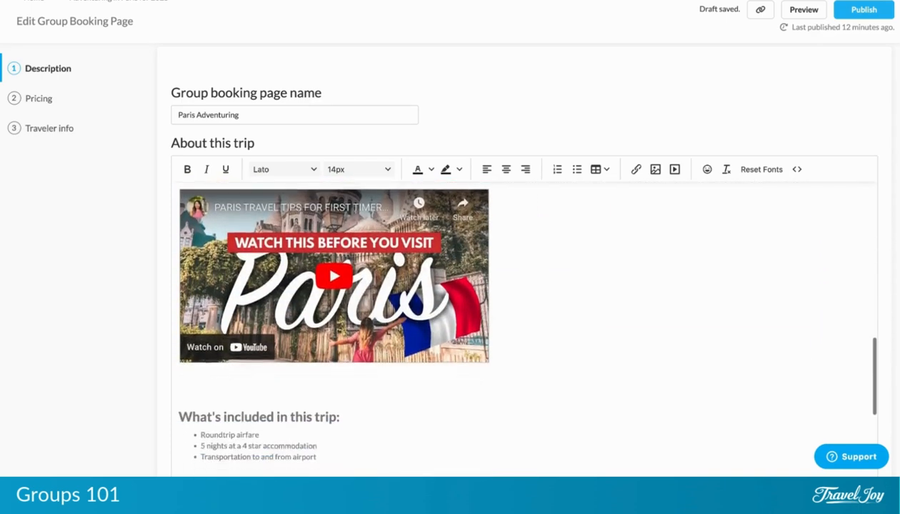
scroll(520, 325, down, 3)
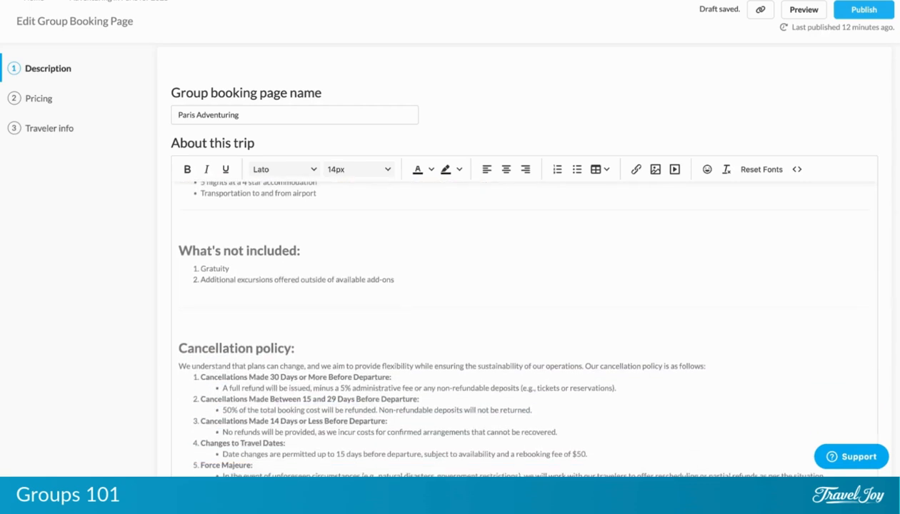
scroll(478, 359, down, 2)
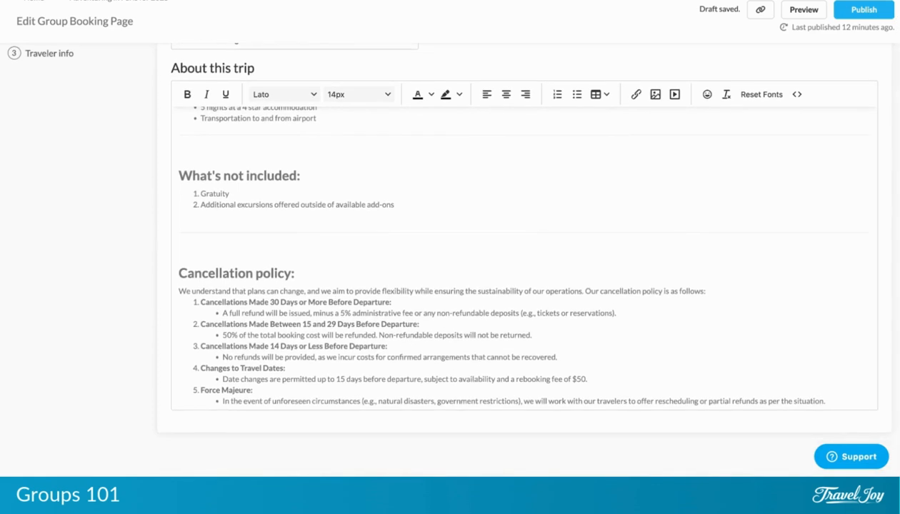
scroll(428, 311, up, 5)
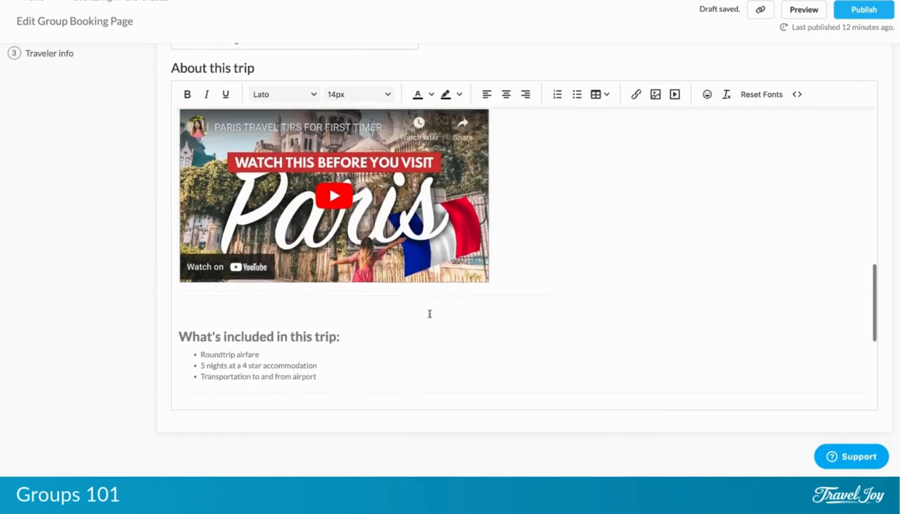
scroll(429, 313, up, 10)
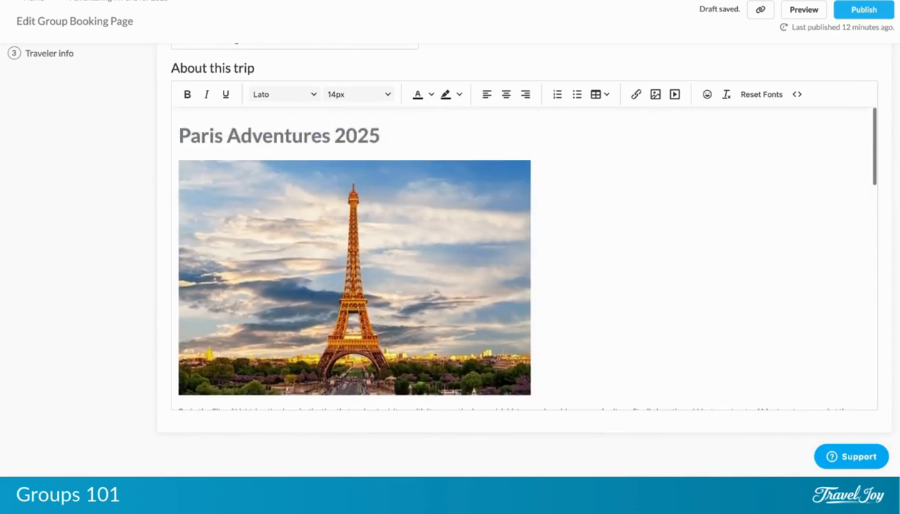
scroll(429, 313, up, 3)
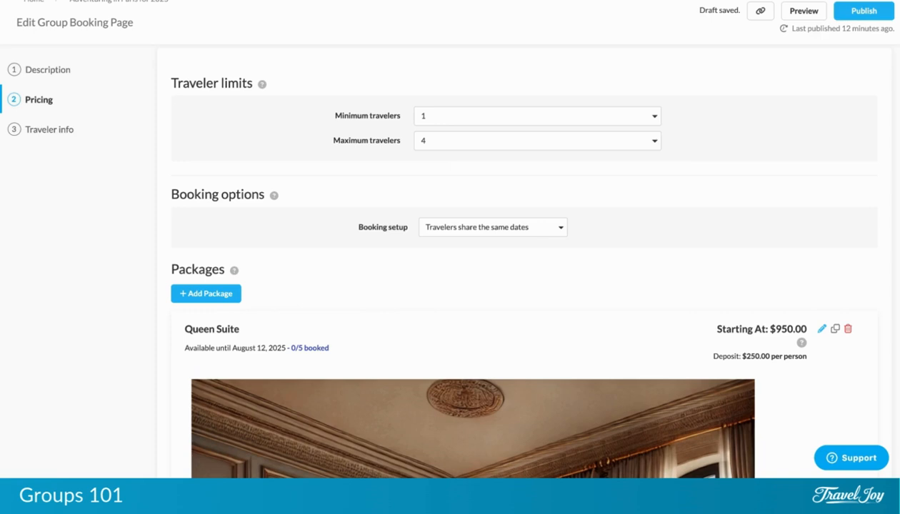
click(469, 234)
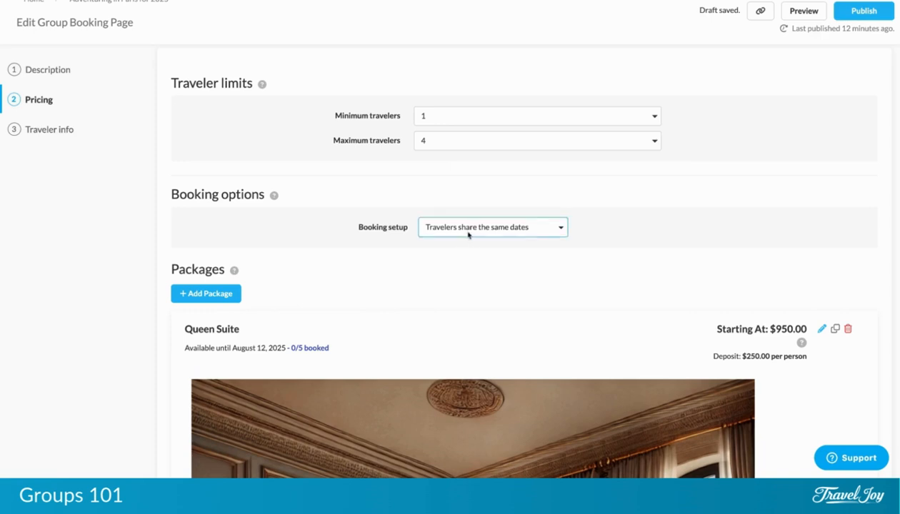
click(465, 240)
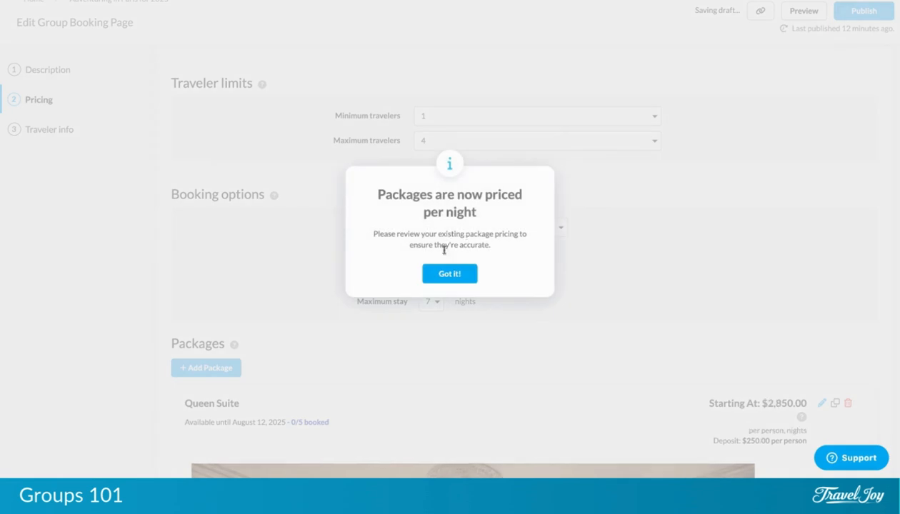
click(456, 278)
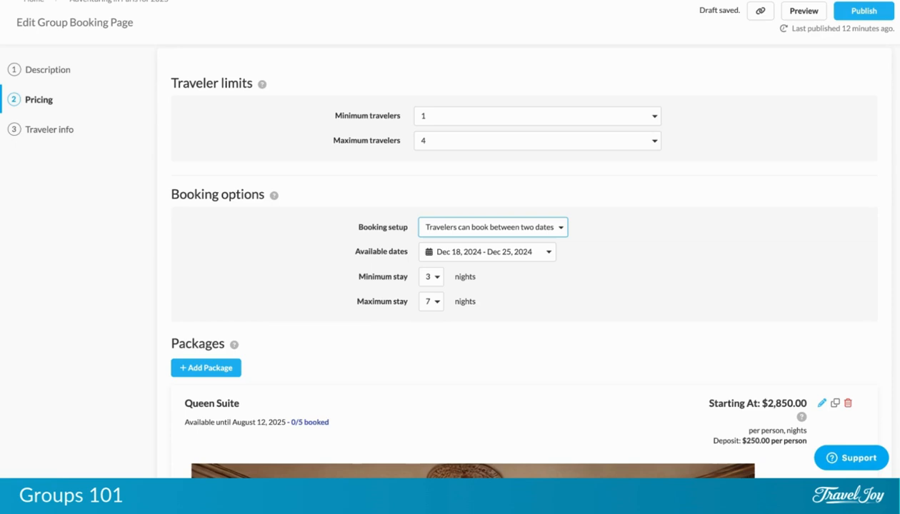
click(458, 246)
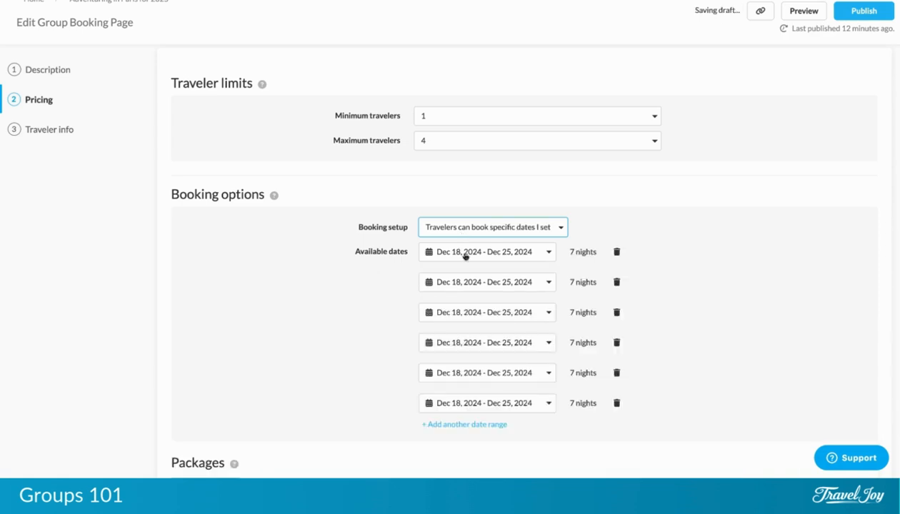
click(616, 312)
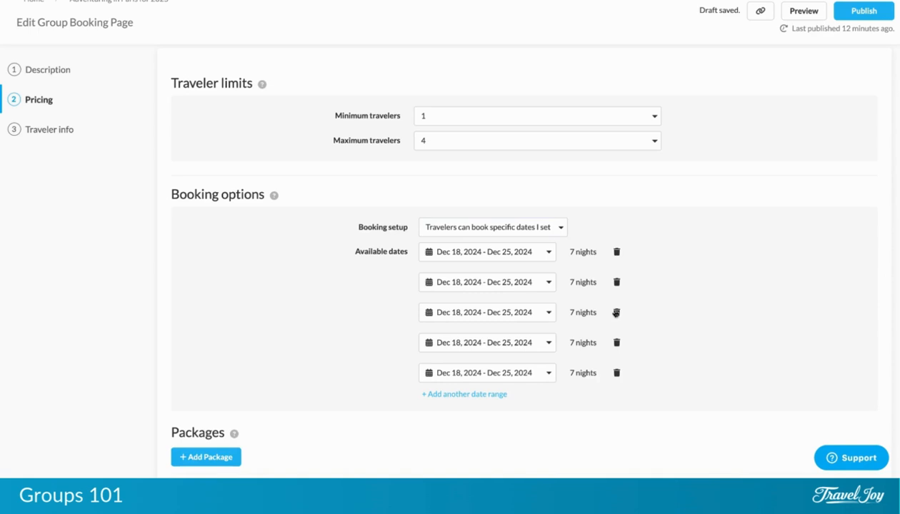
click(615, 312)
click(475, 226)
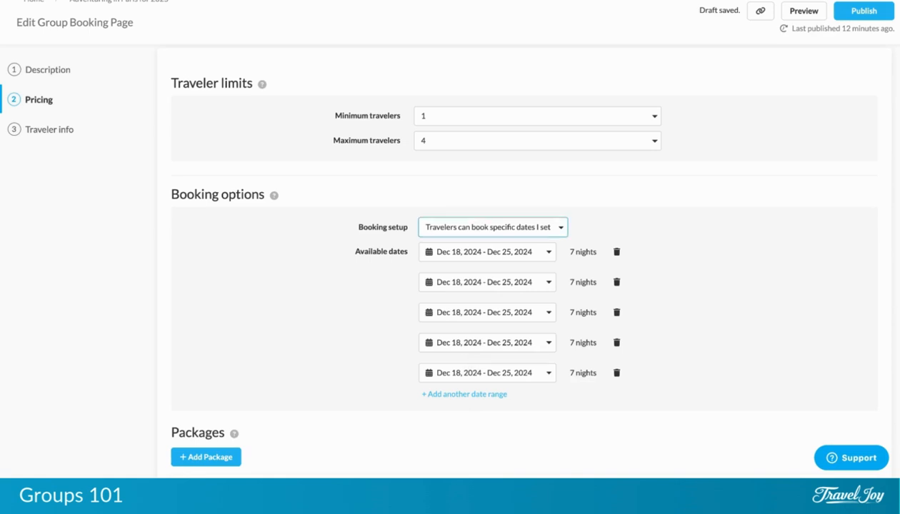
click(472, 207)
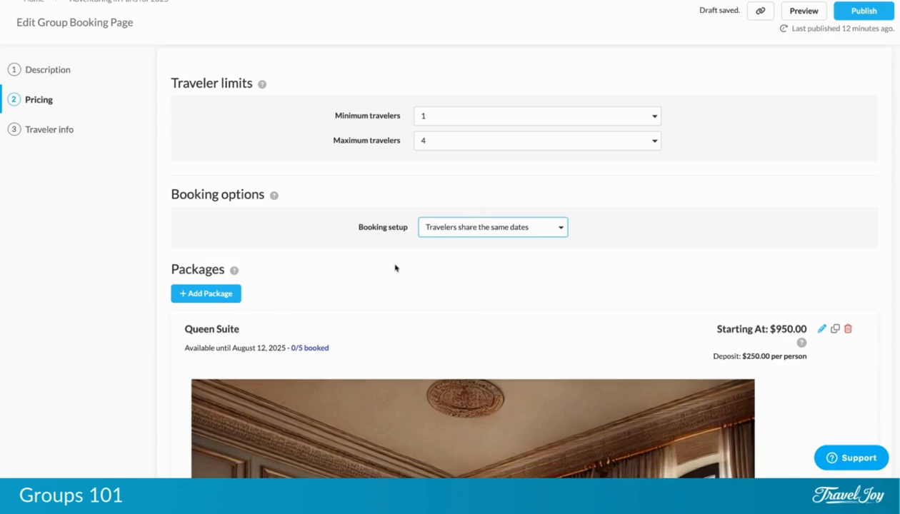
scroll(395, 268, down, 3)
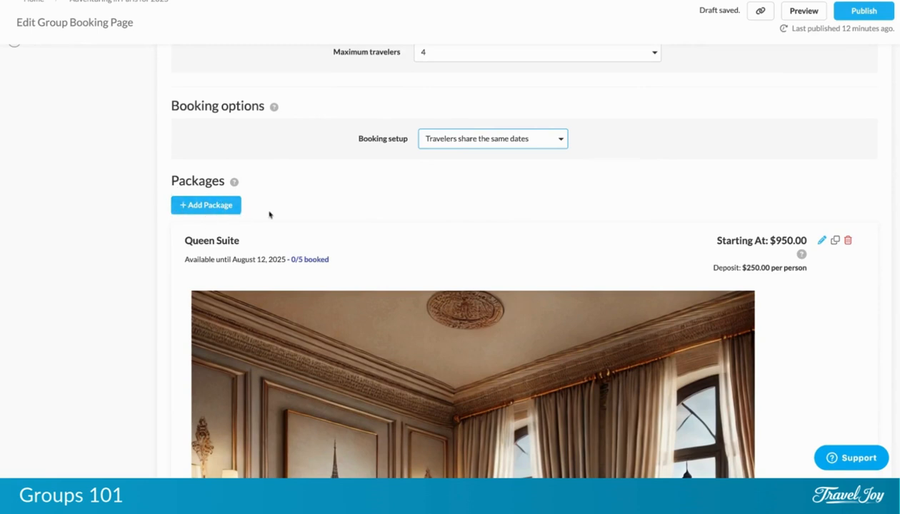
scroll(269, 215, down, 6)
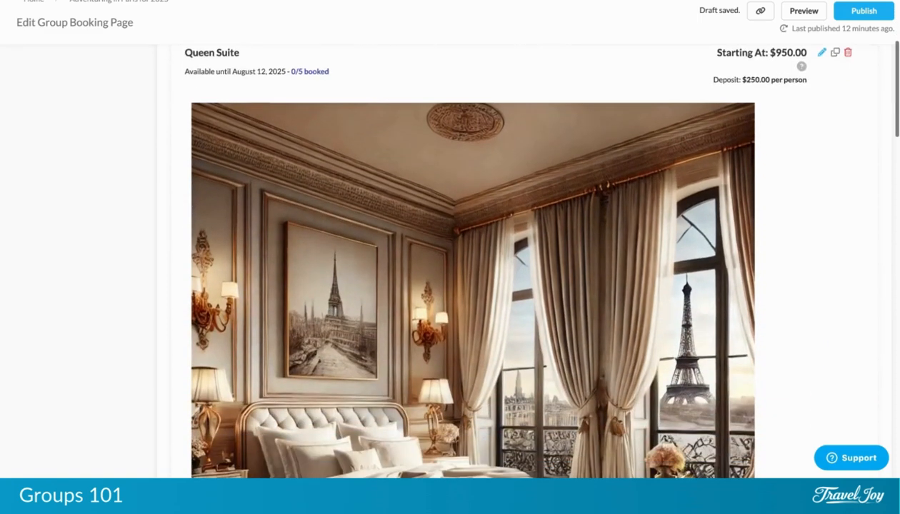
scroll(472, 261, down, 10)
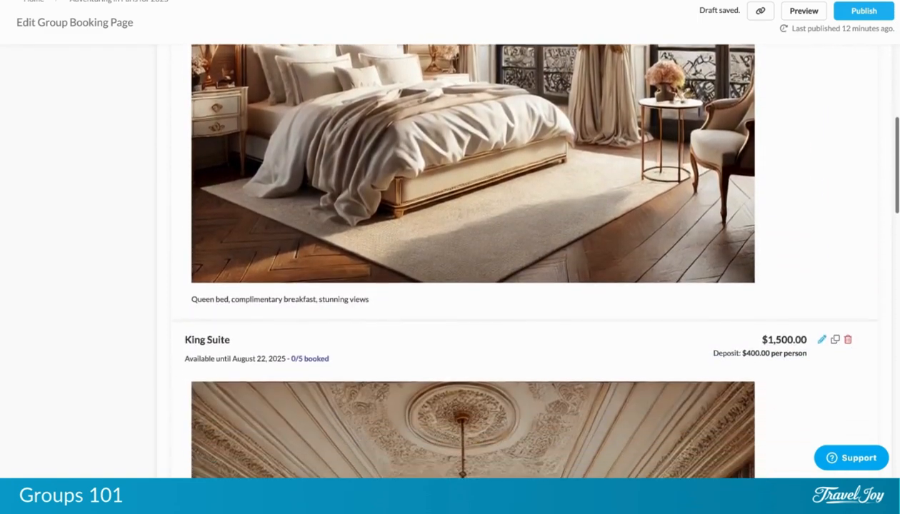
scroll(471, 261, down, 8)
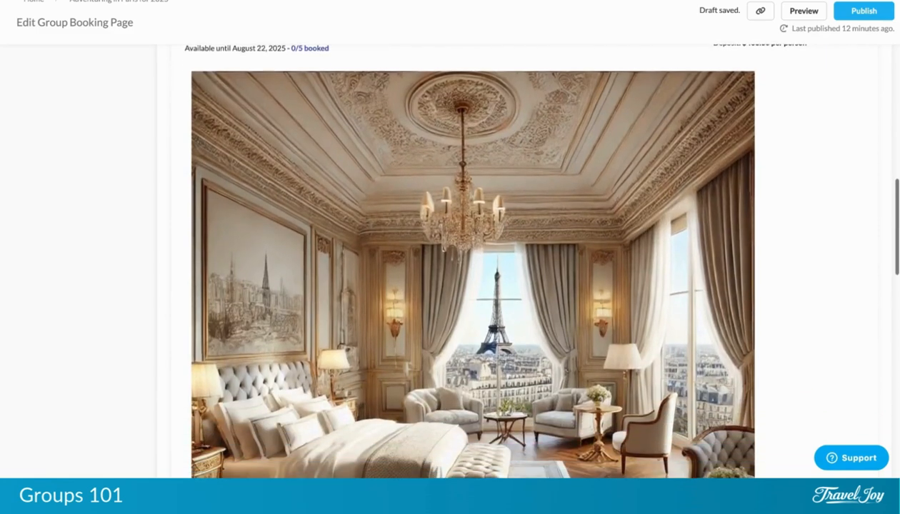
scroll(472, 261, up, 15)
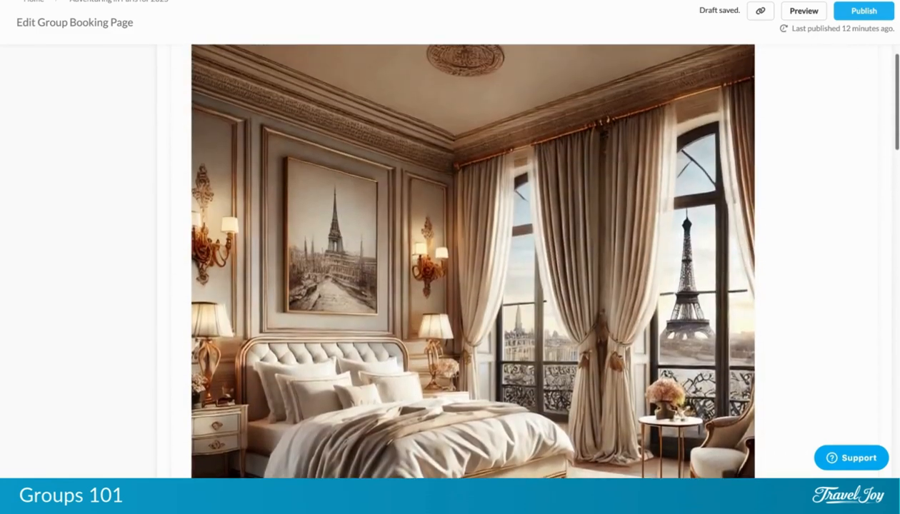
scroll(248, 159, up, 5)
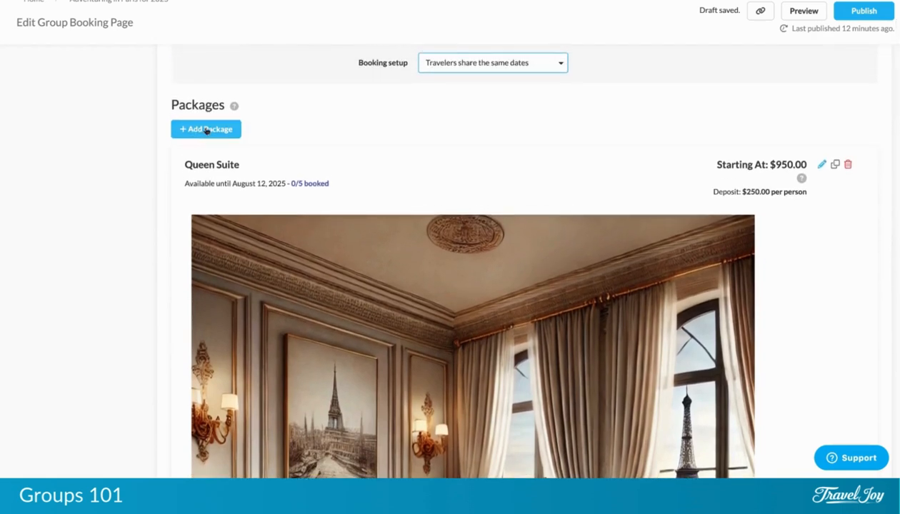
Give the Queen Suite package a $950.00 quad rate and a $250.00 per-room deposit, then save.
click(821, 166)
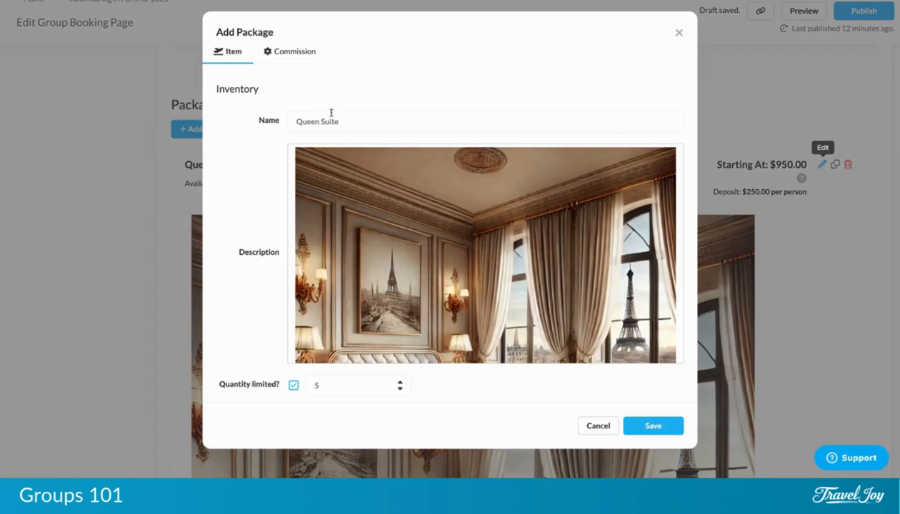
scroll(349, 117, down, 2)
scroll(350, 118, down, 6)
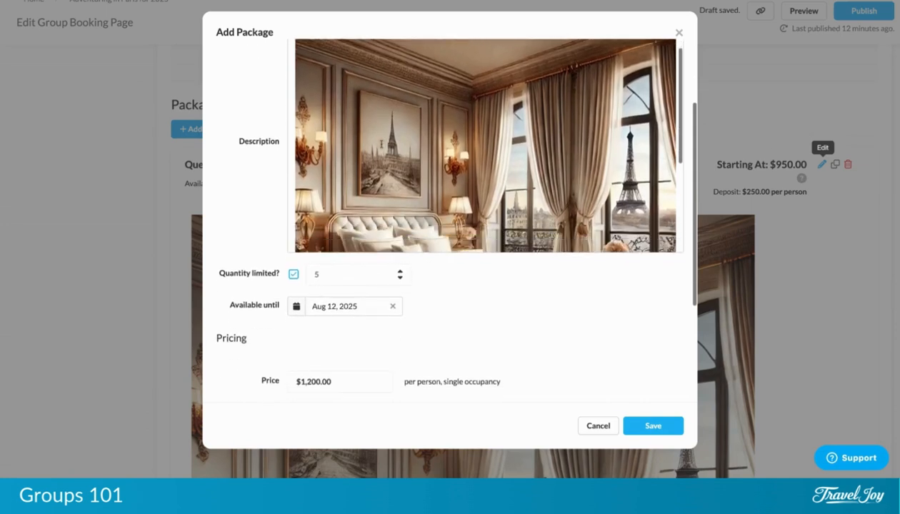
scroll(380, 141, down, 3)
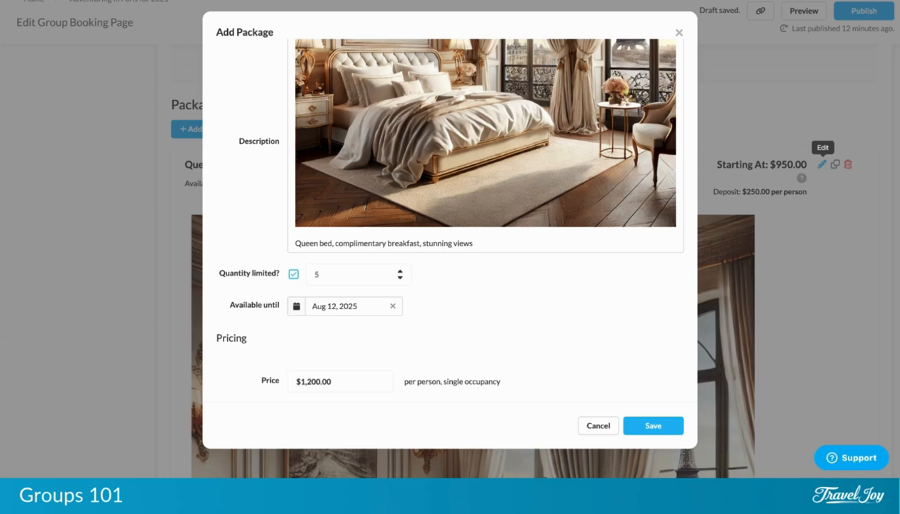
scroll(337, 328, down, 3)
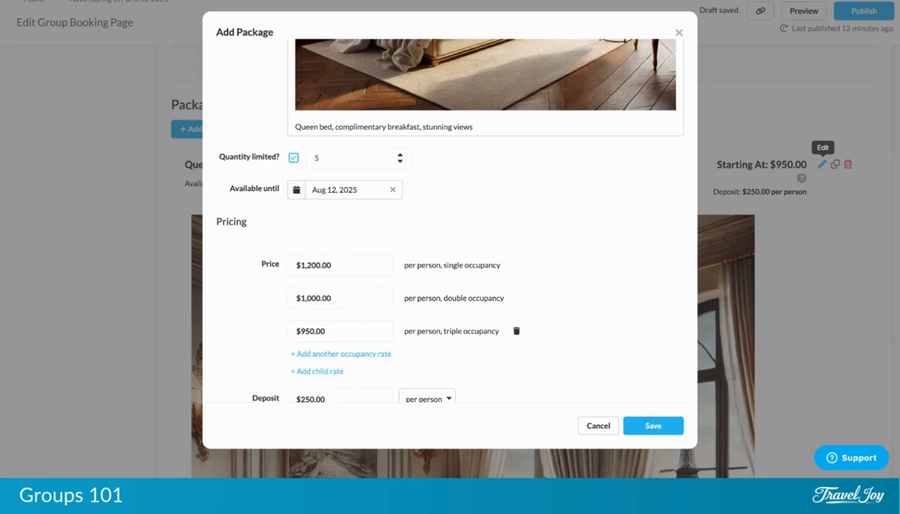
click(340, 352)
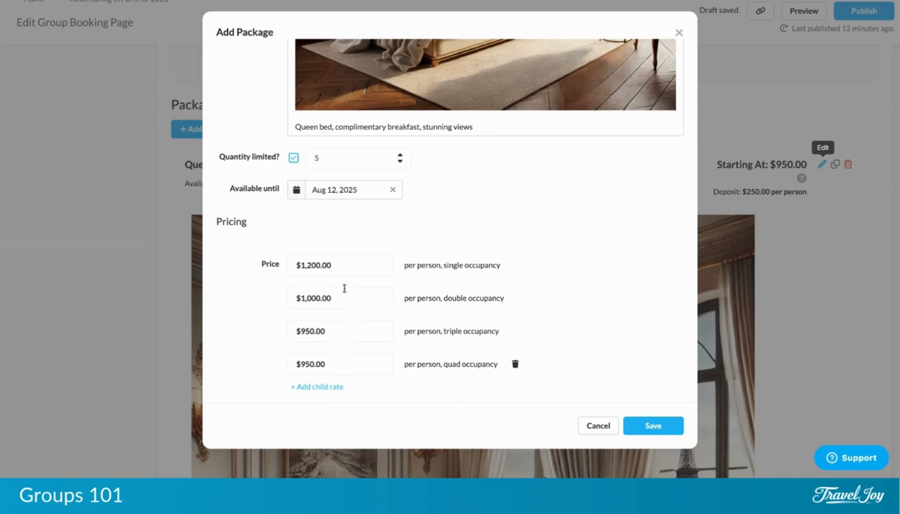
scroll(357, 357, down, 2)
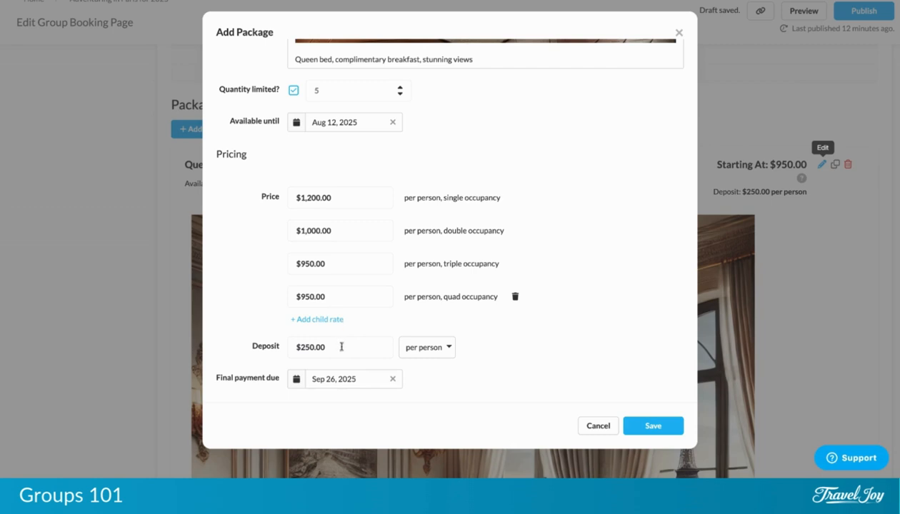
click(434, 364)
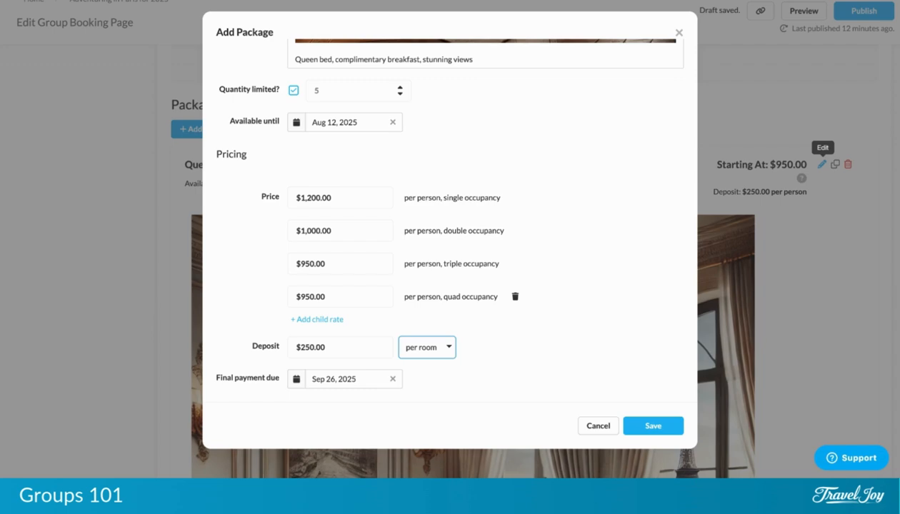
click(653, 427)
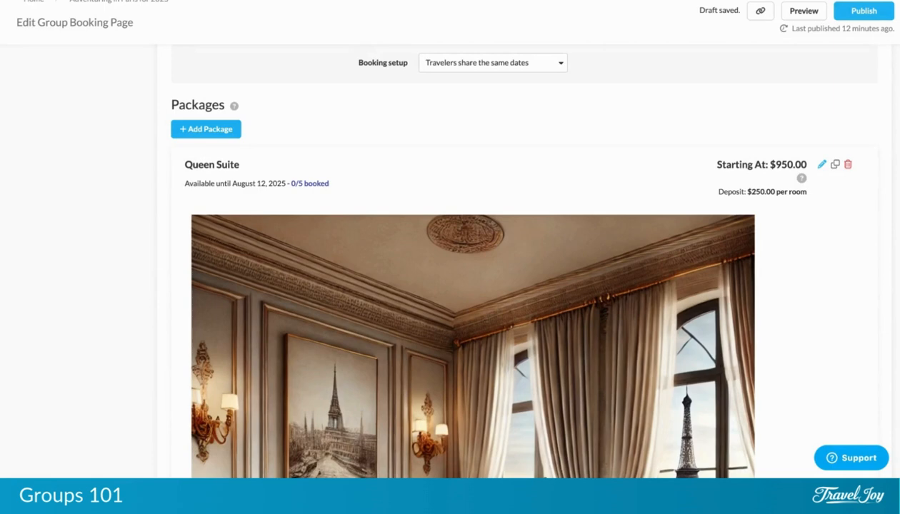
Scroll to Extra options: Walking Tour of Paris $150.00, Café tour $175.00, Museum Package $350.00.
scroll(457, 257, down, 8)
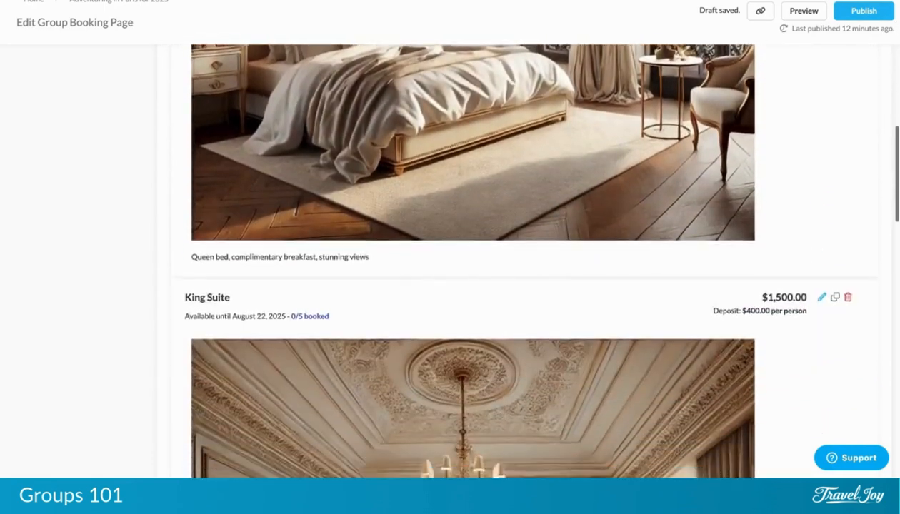
scroll(457, 257, down, 10)
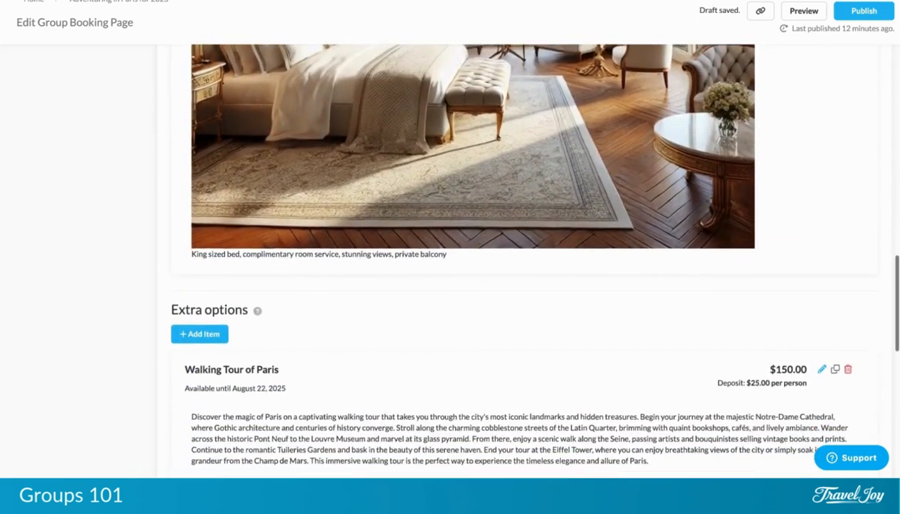
scroll(643, 397, down, 4)
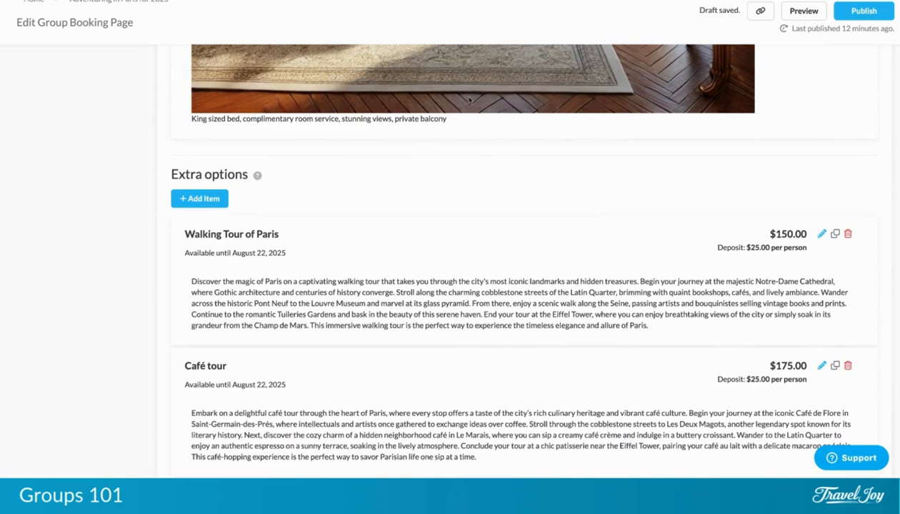
scroll(508, 187, down, 2)
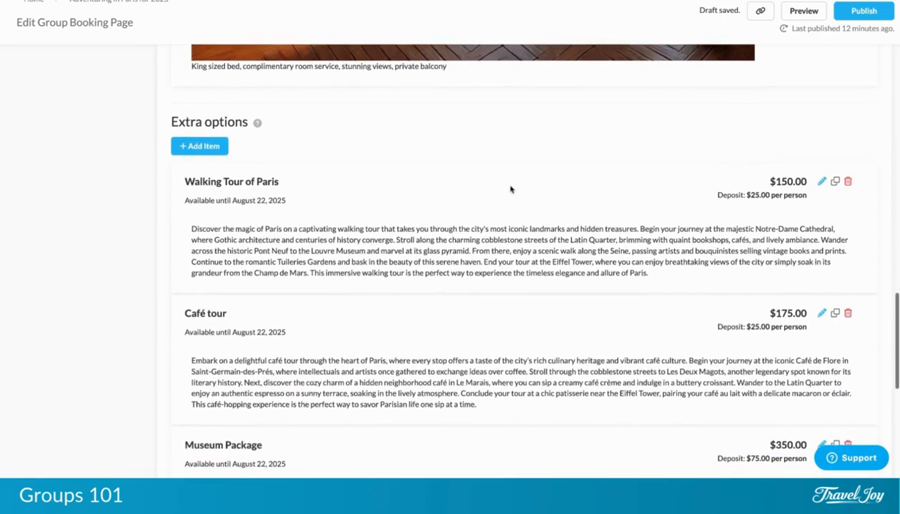
scroll(511, 189, down, 2)
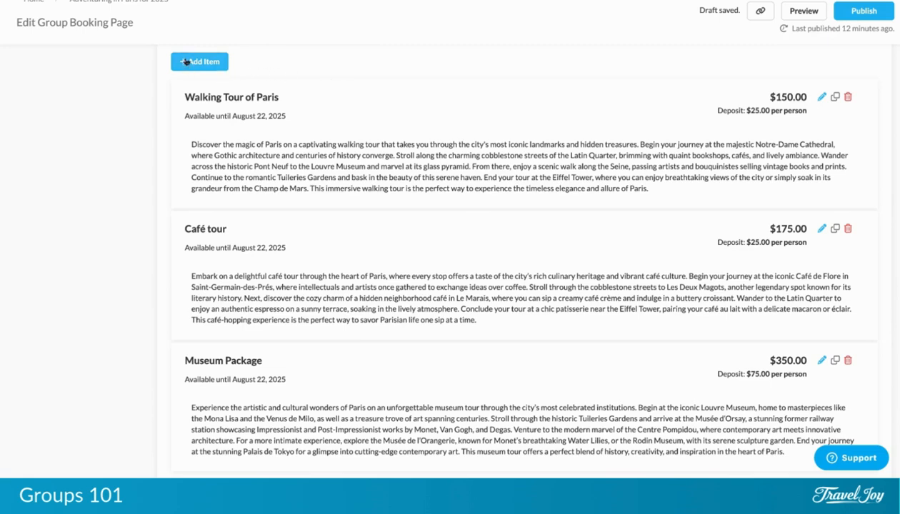
scroll(203, 69, up, 1)
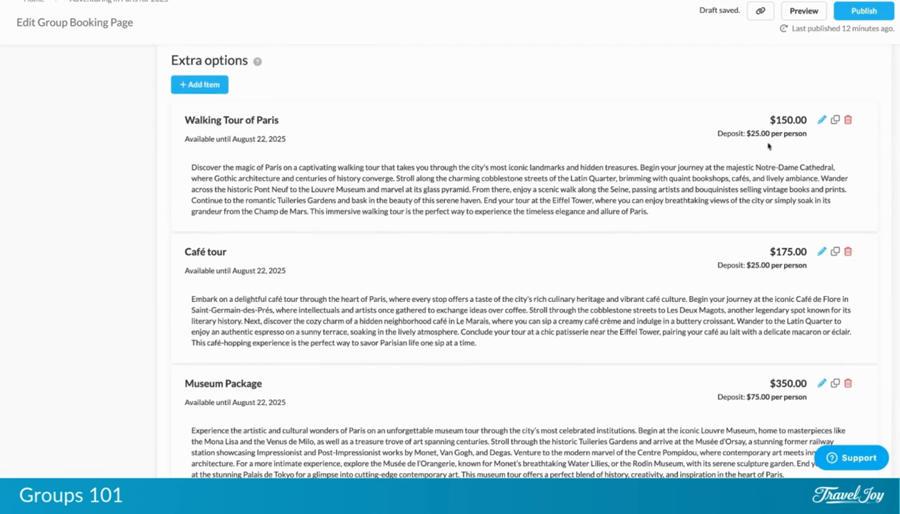
Re-save the Walking Tour of Paris option unchanged, keeping its $25.00 per-person deposit.
click(820, 121)
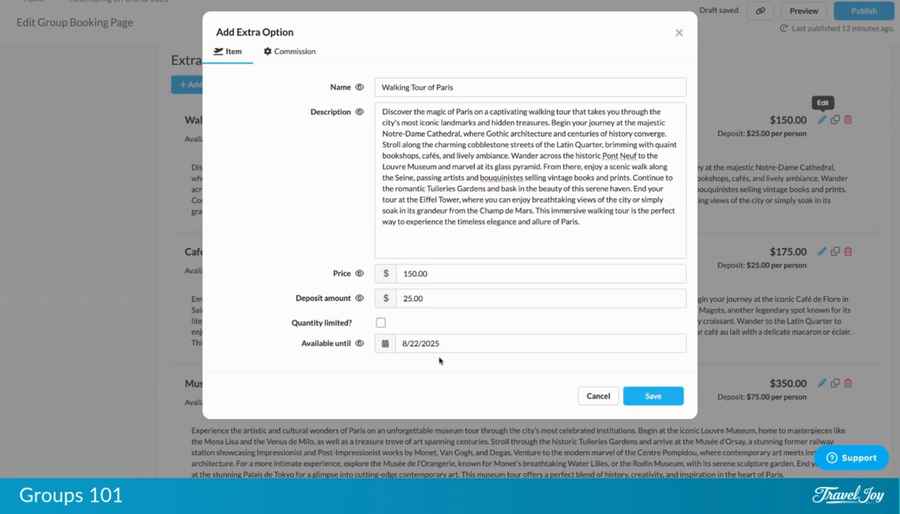
click(652, 396)
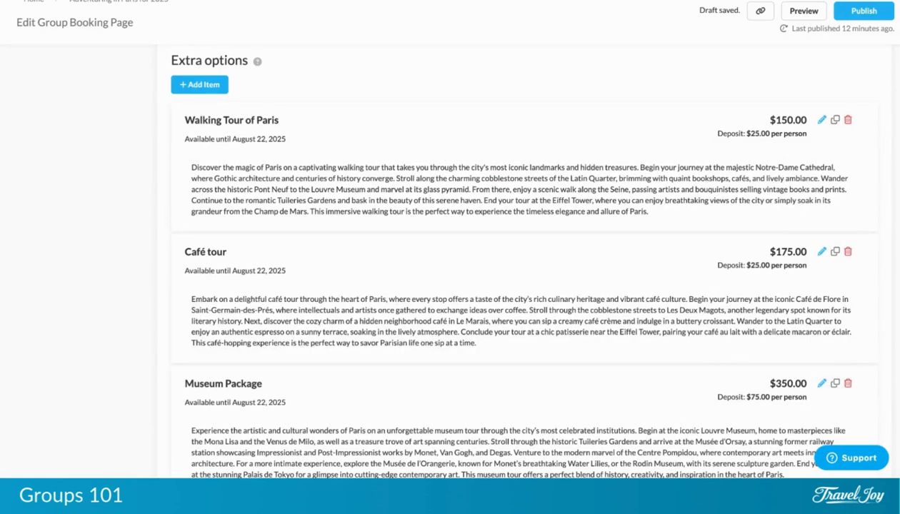
scroll(656, 400, down, 2)
Scroll down the booking page editor past the Payment details.
scroll(526, 257, down, 4)
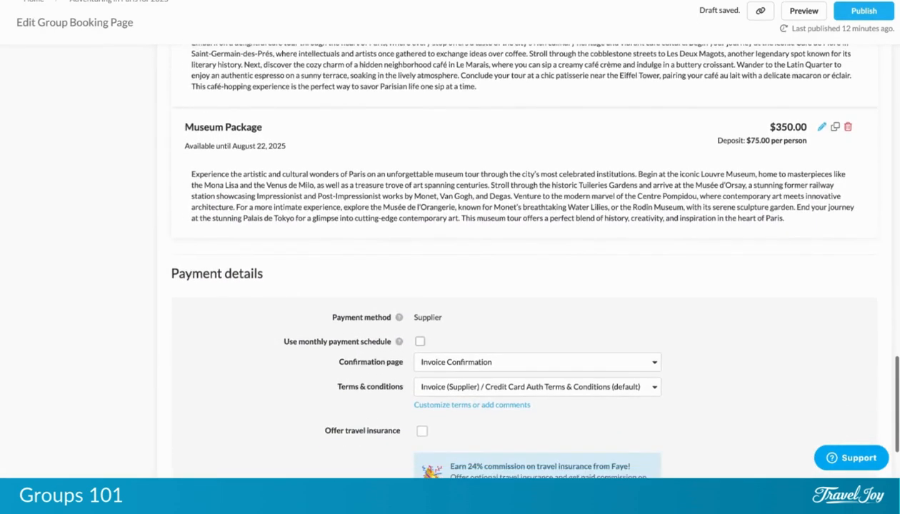
scroll(526, 257, down, 1)
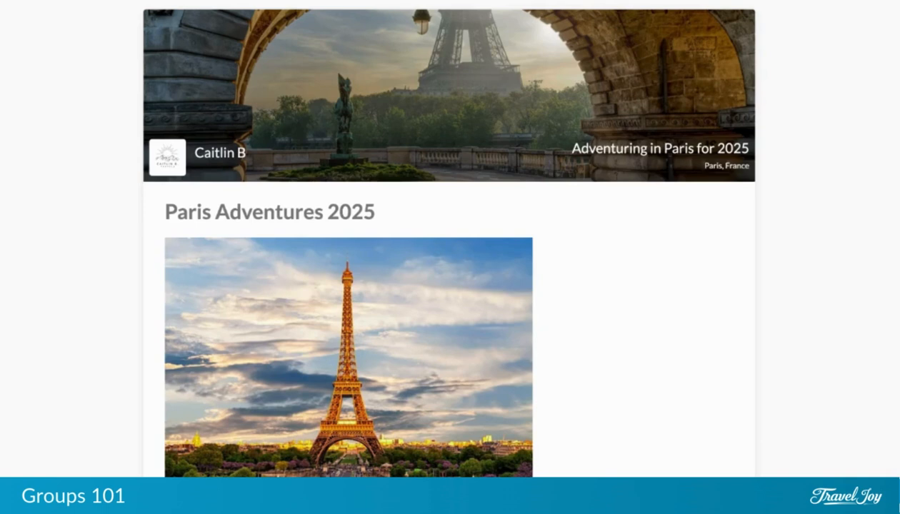
scroll(450, 285, down, 5)
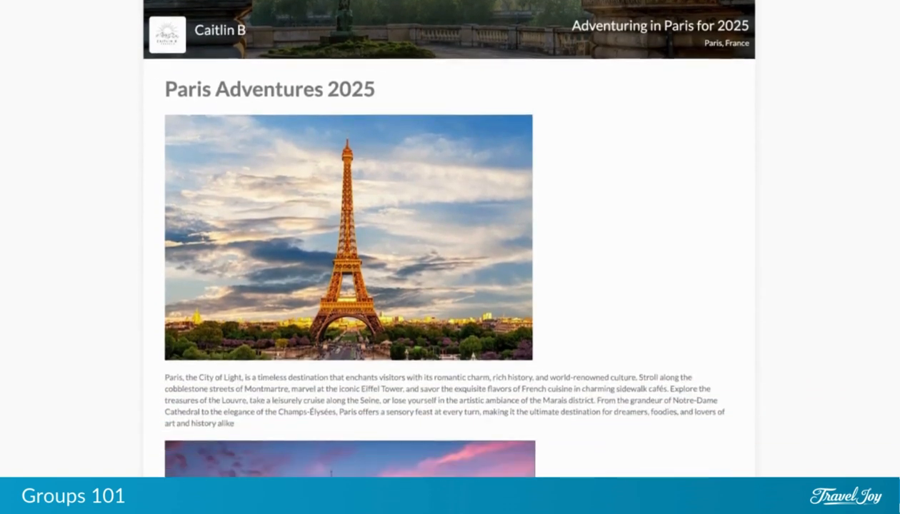
scroll(450, 286, down, 4)
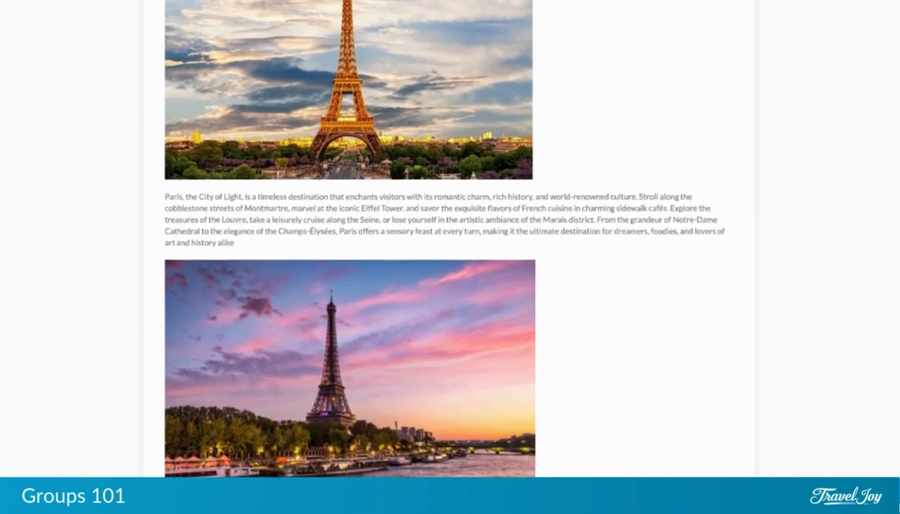
scroll(449, 286, down, 9)
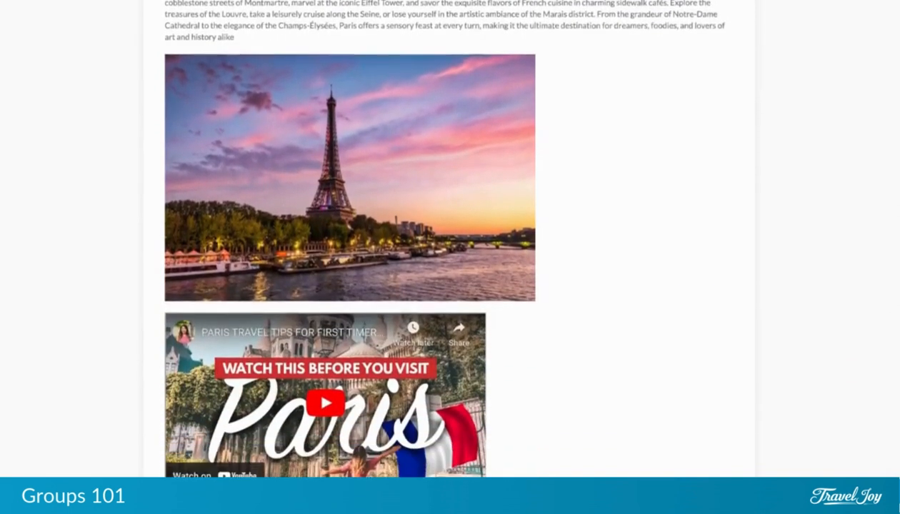
scroll(449, 285, down, 6)
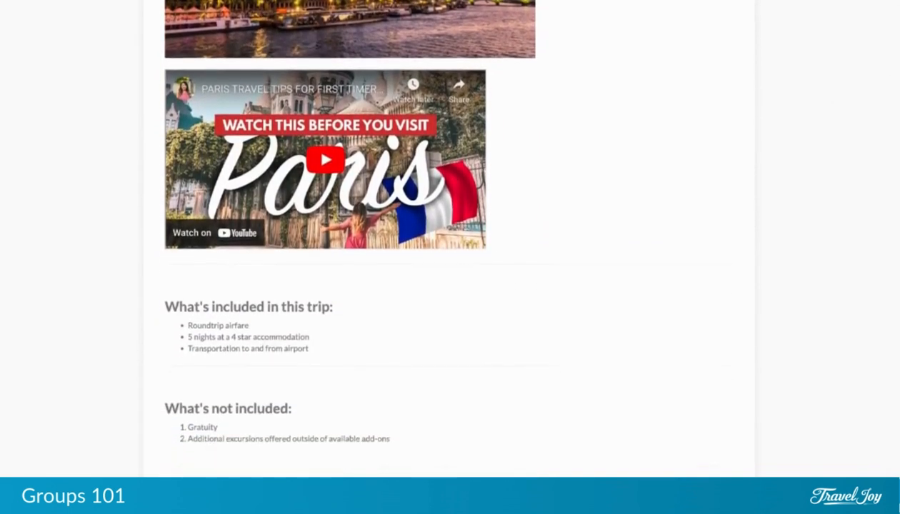
scroll(450, 285, down, 1)
scroll(450, 286, down, 7)
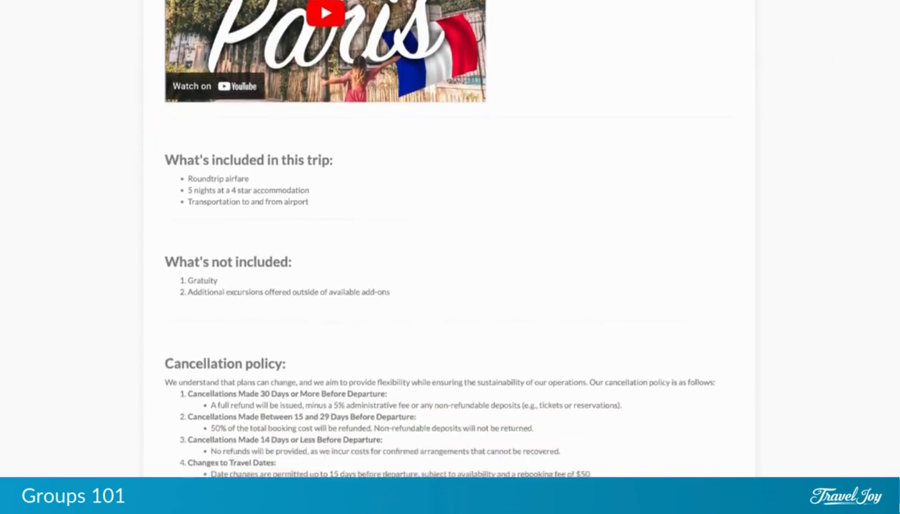
scroll(450, 286, down, 6)
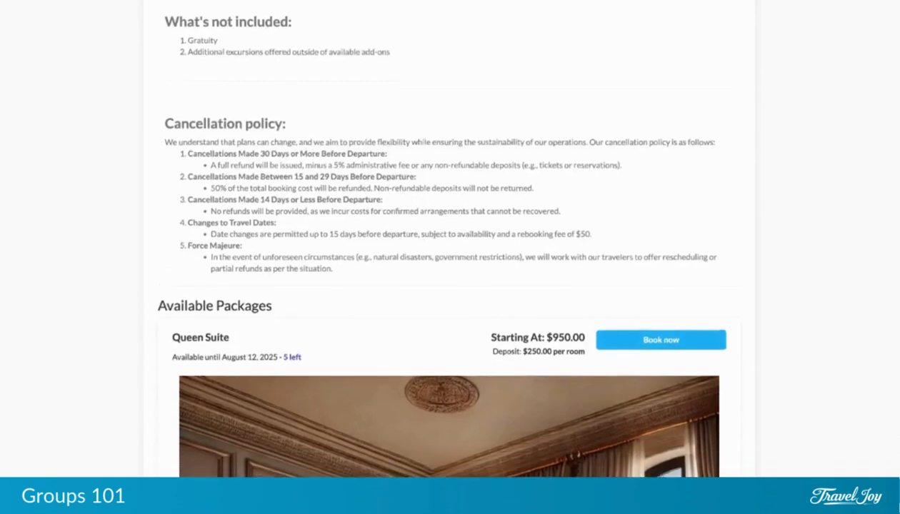
scroll(450, 286, down, 1)
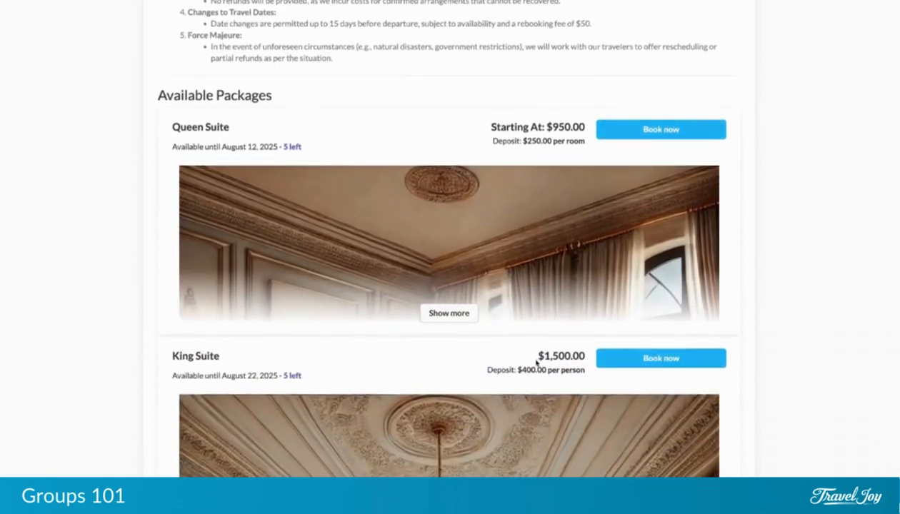
scroll(536, 363, down, 7)
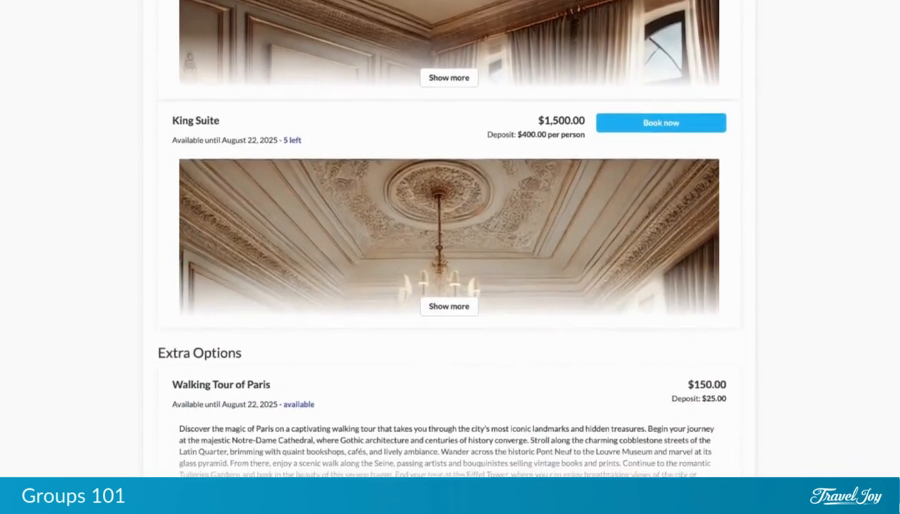
scroll(450, 257, down, 9)
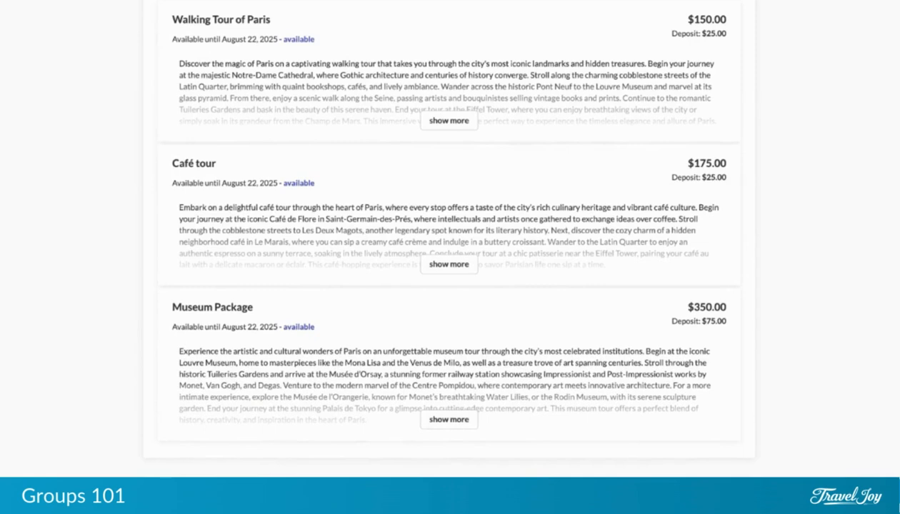
scroll(450, 257, up, 8)
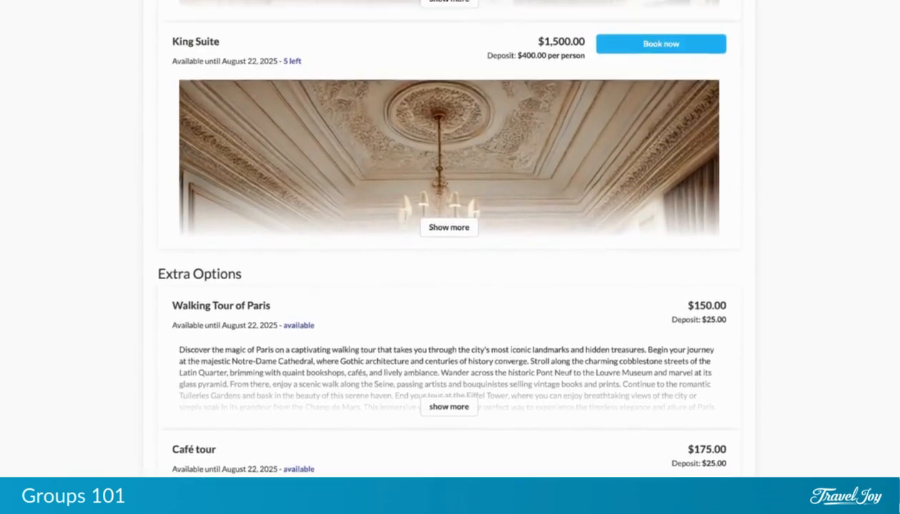
scroll(450, 257, up, 9)
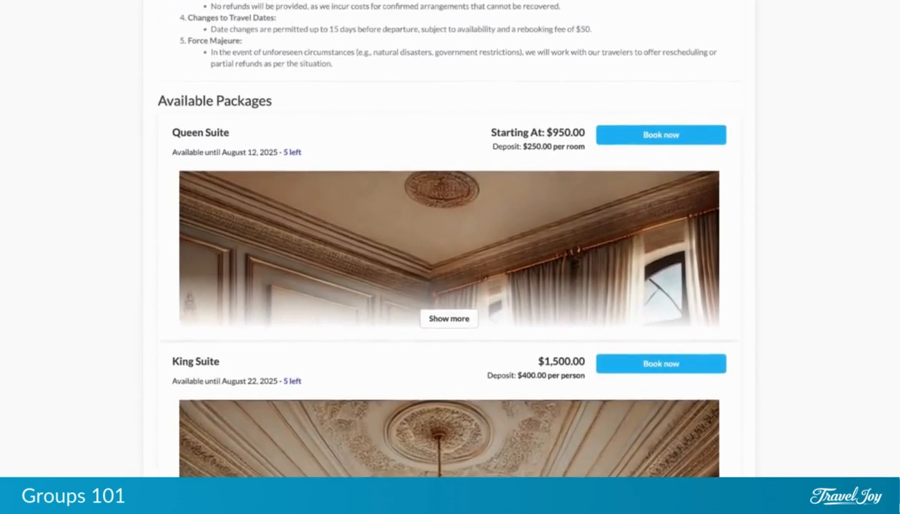
scroll(450, 257, up, 2)
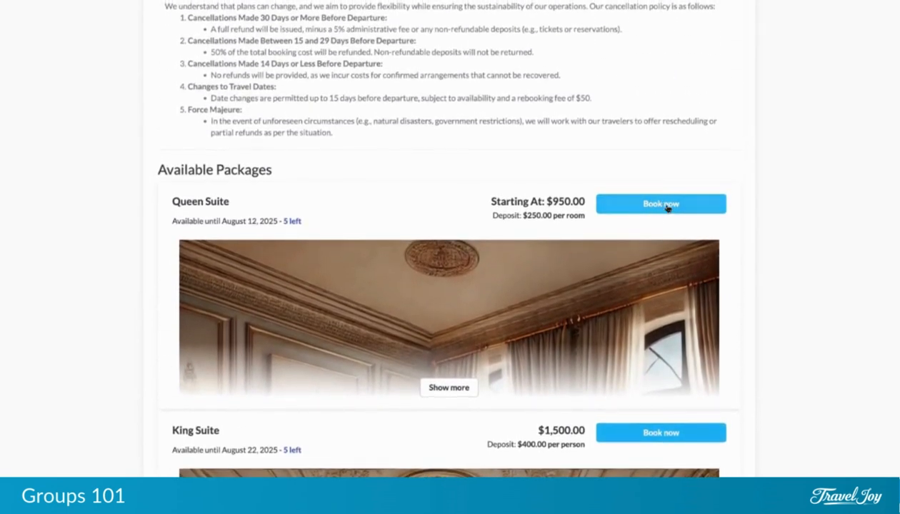
Start booking the Queen Suite package with the traveler count set to 1.
click(667, 206)
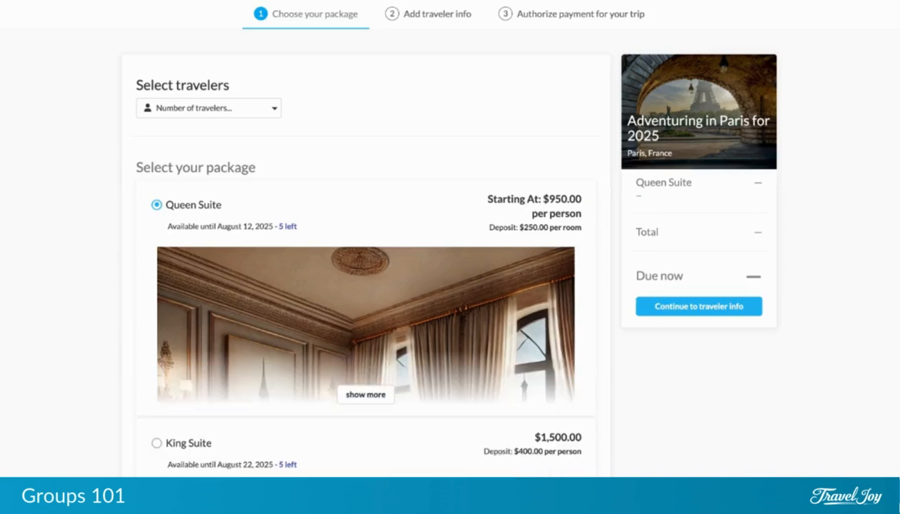
click(273, 112)
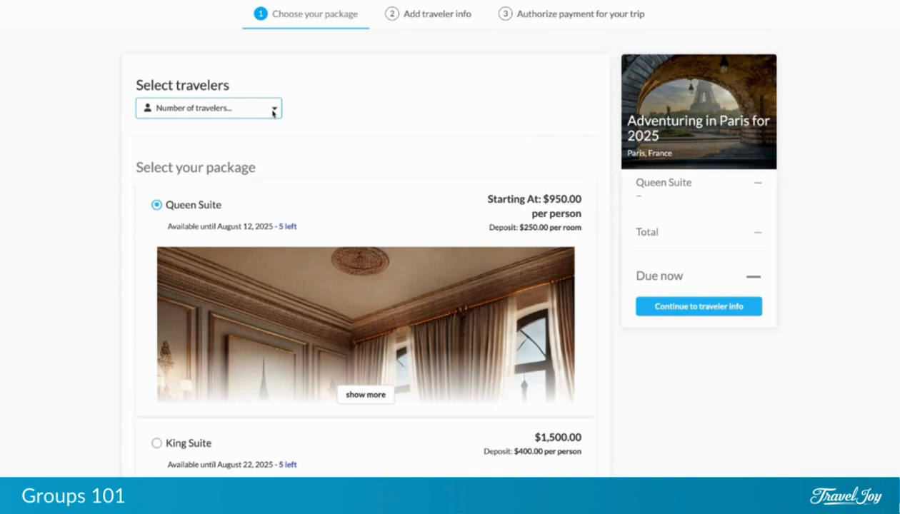
click(271, 121)
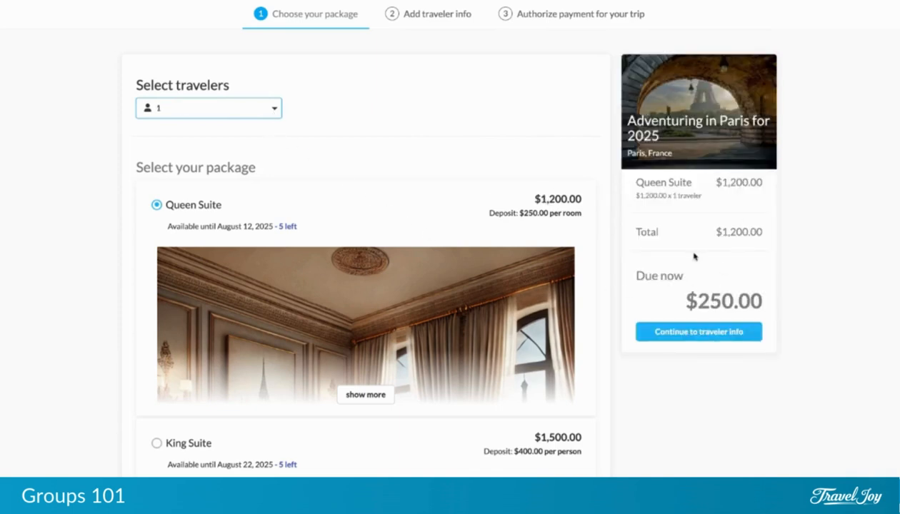
click(275, 112)
click(256, 126)
click(255, 115)
click(241, 122)
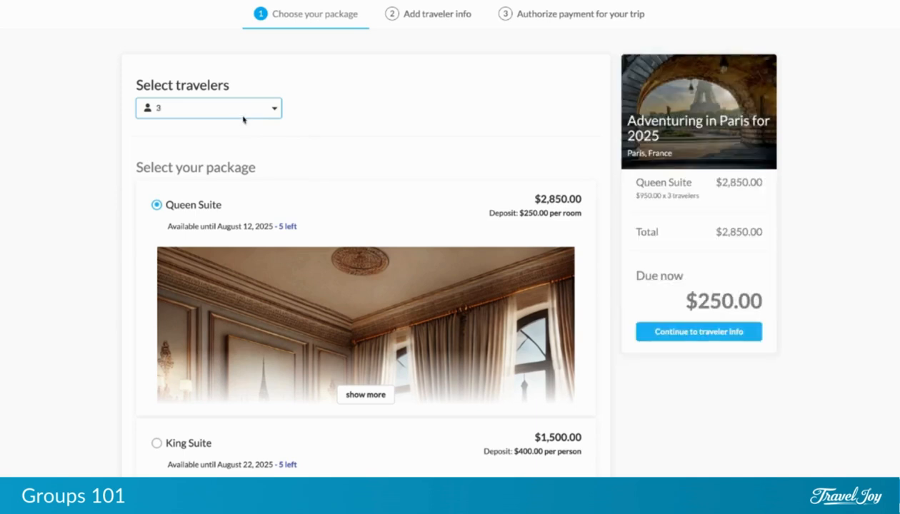
click(244, 114)
click(226, 86)
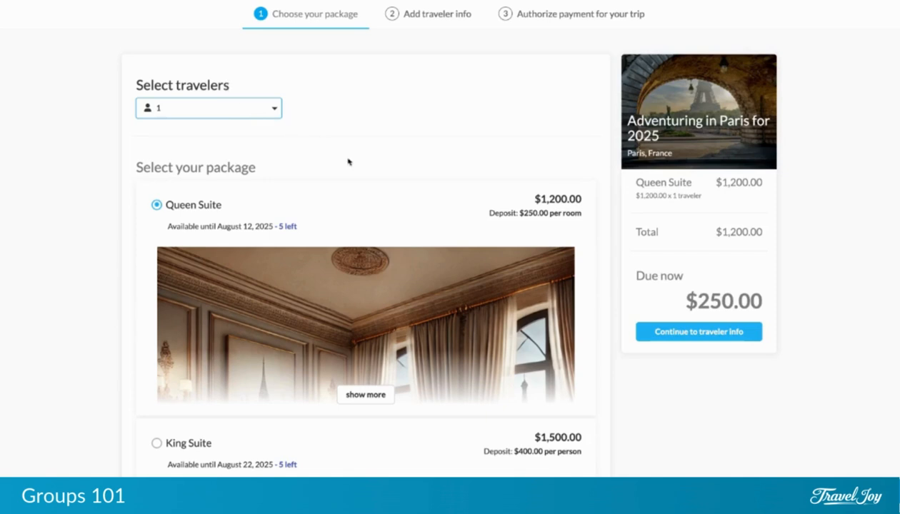
scroll(347, 161, down, 3)
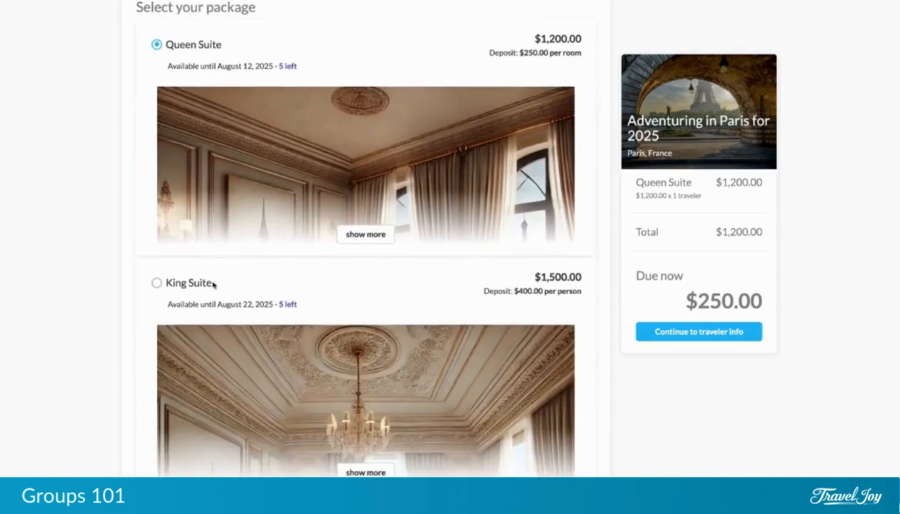
click(157, 283)
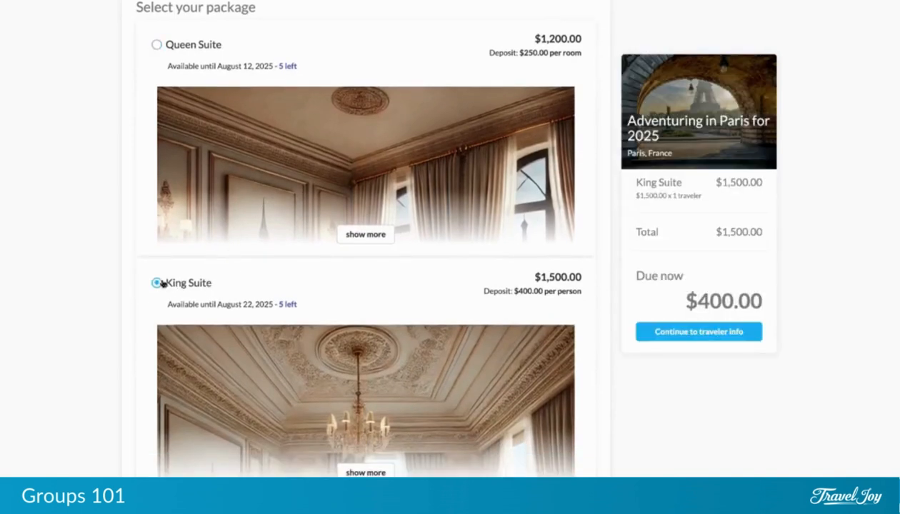
click(157, 45)
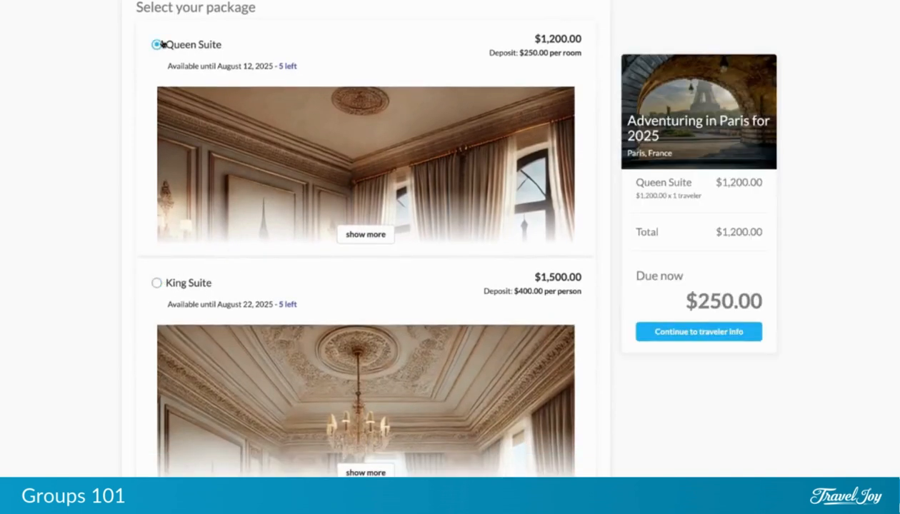
Add the Walking Tour of Paris and Museum Package extras, then continue to traveler info.
scroll(218, 107, down, 4)
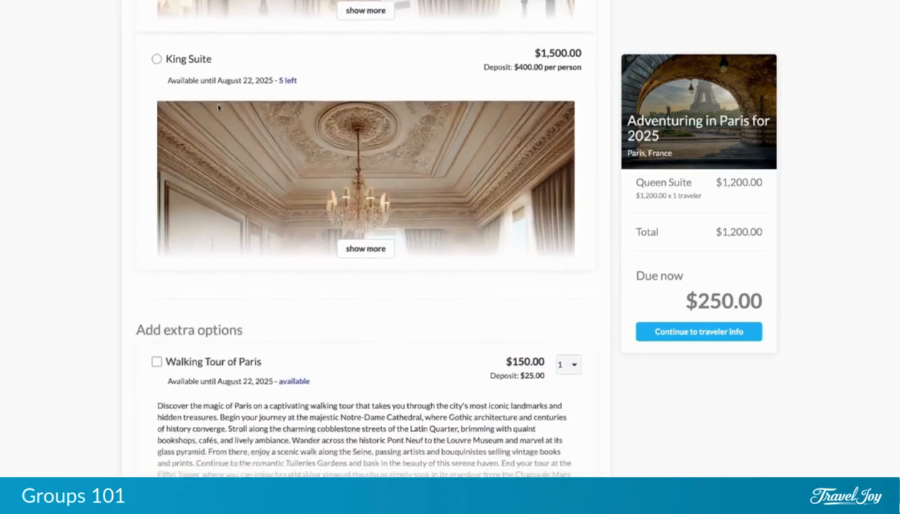
scroll(355, 164, down, 3)
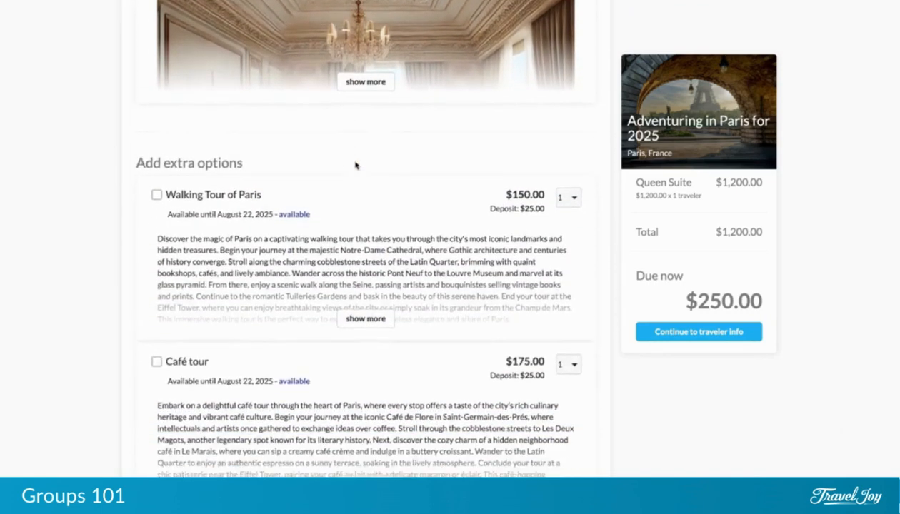
scroll(355, 165, down, 1)
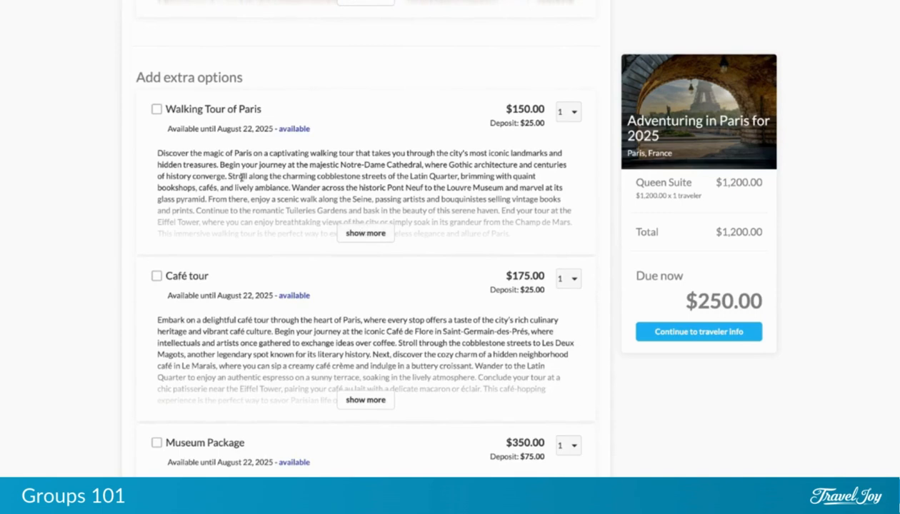
click(156, 110)
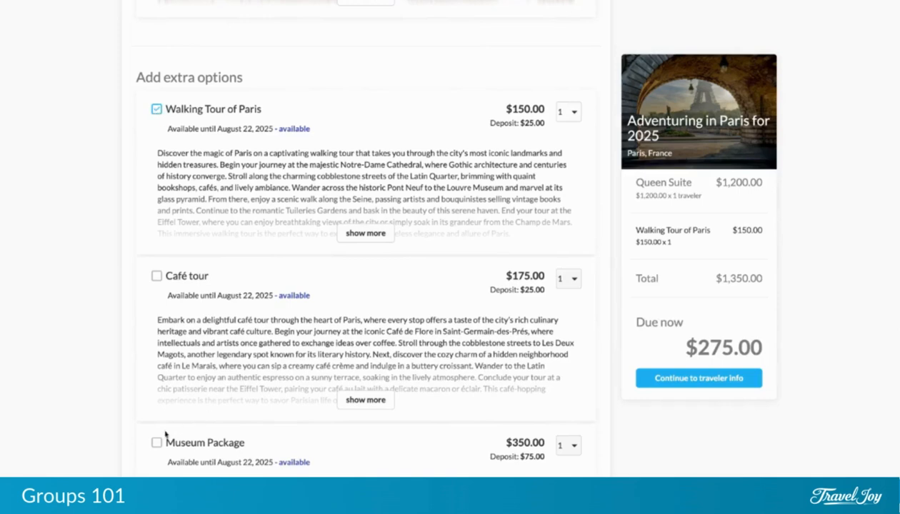
click(157, 442)
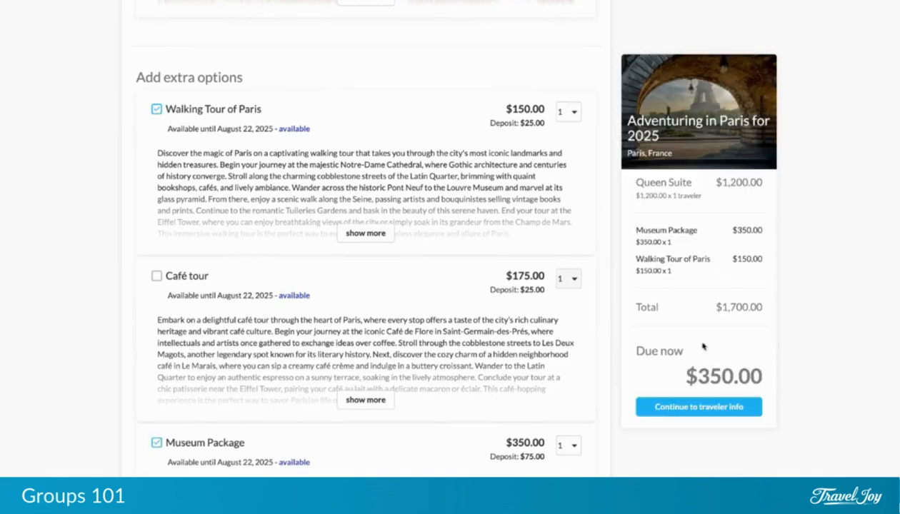
scroll(522, 317, down, 3)
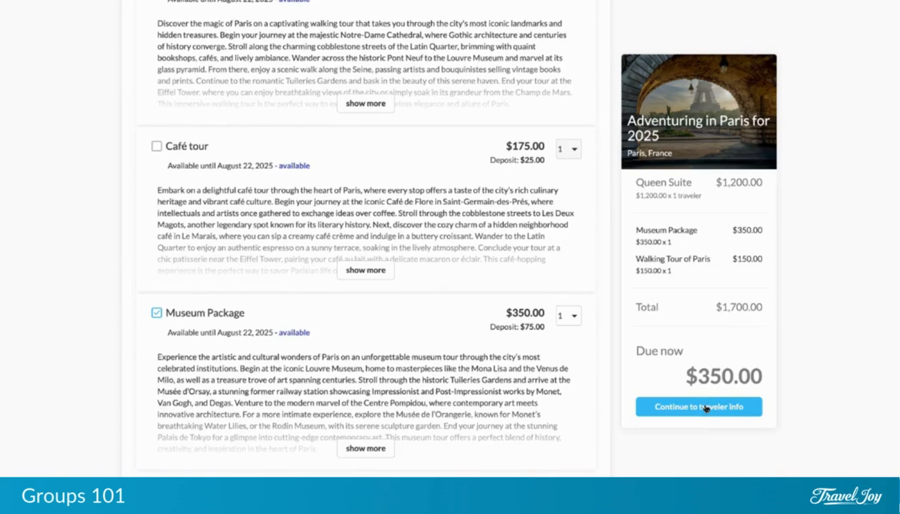
click(705, 408)
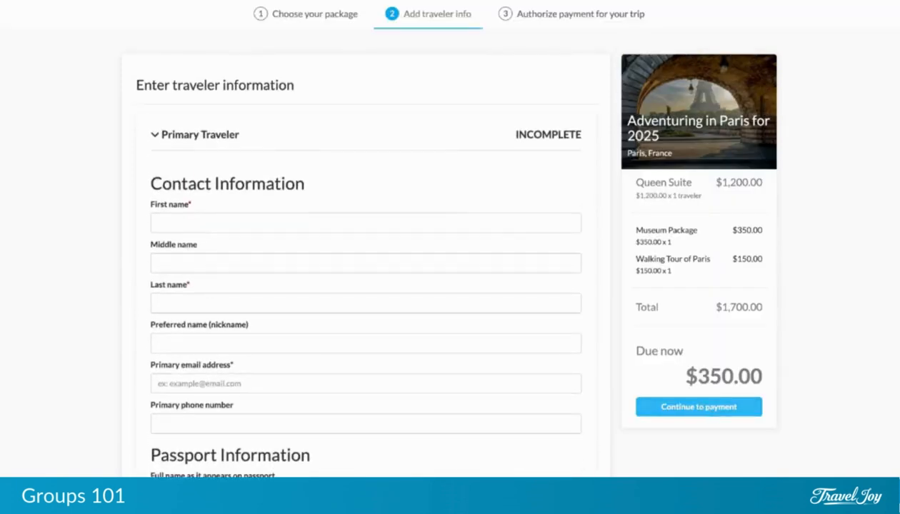
Enter the primary traveler's first and last name in Contact Information.
click(250, 217)
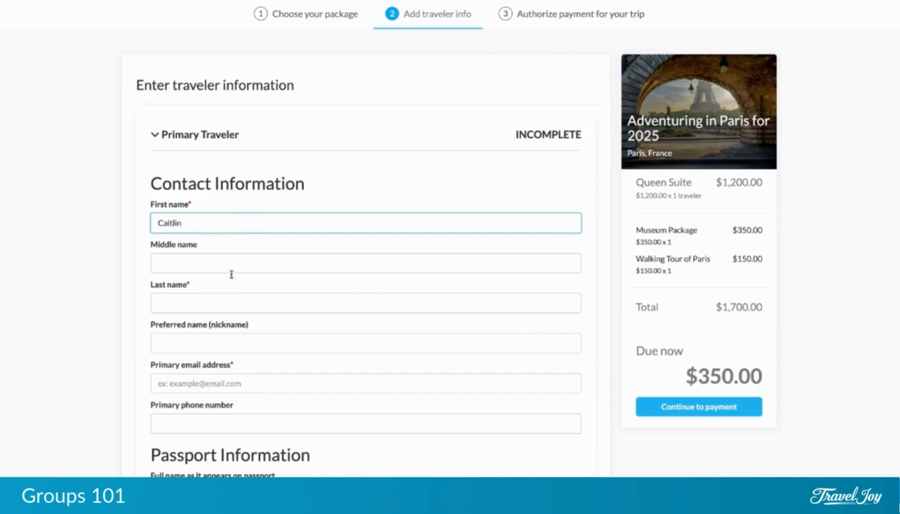
click(210, 297)
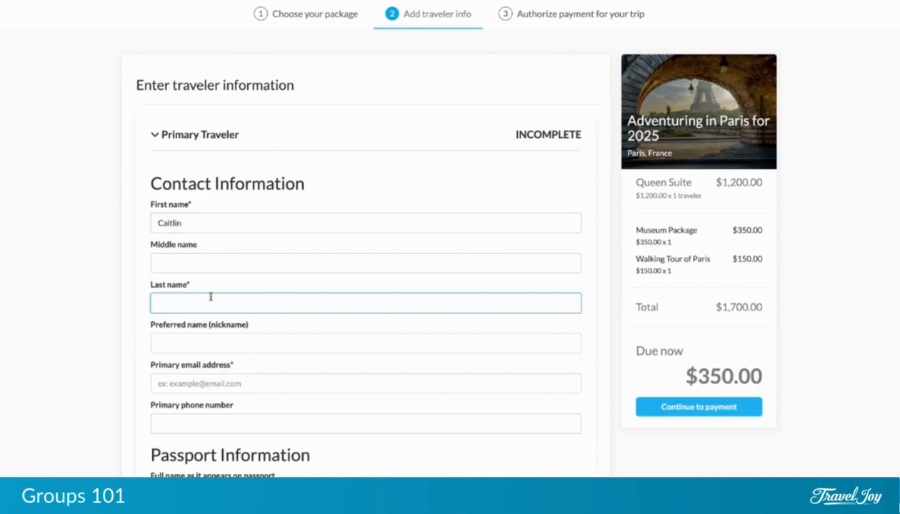
Add the traveler's e-mail address and proceed to payment authorization.
scroll(193, 347, down, 1)
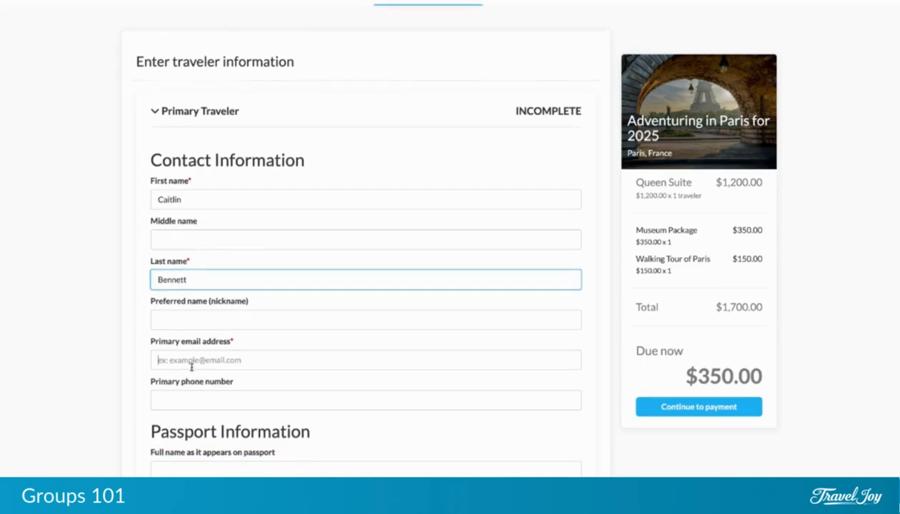
click(191, 366)
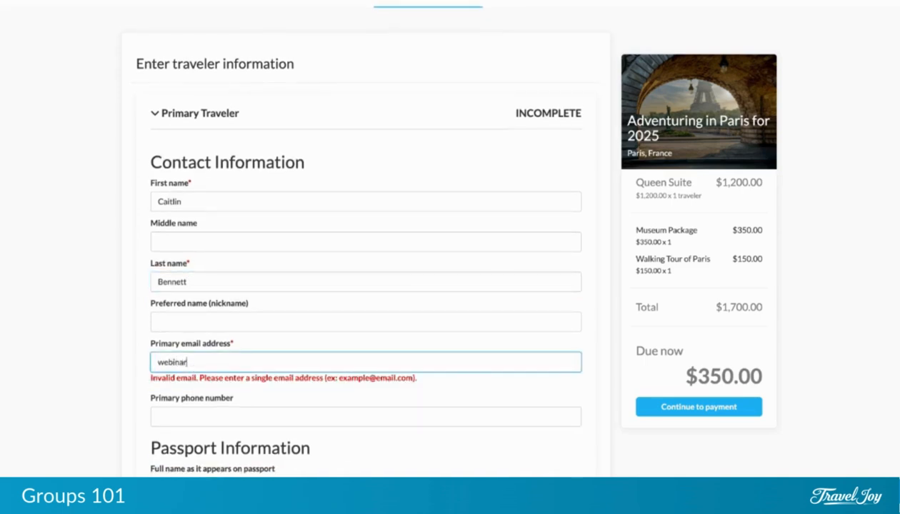
scroll(366, 285, down, 5)
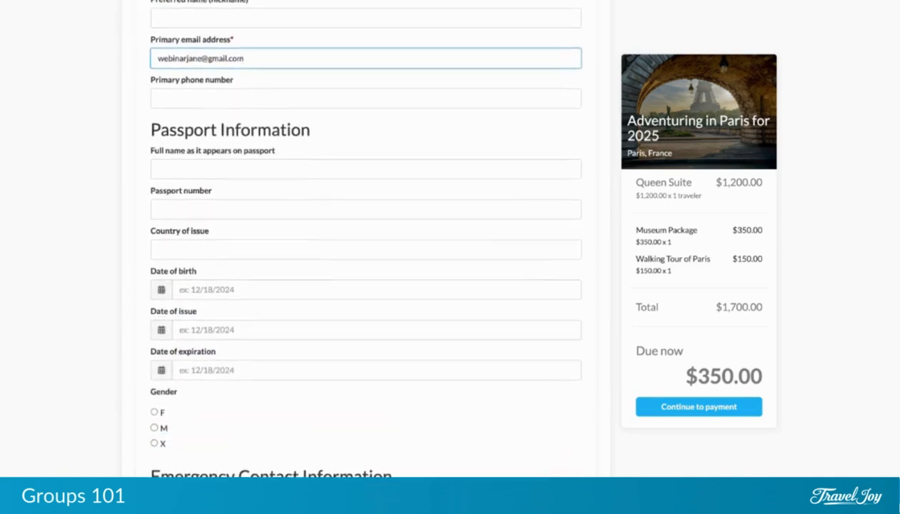
scroll(365, 286, down, 2)
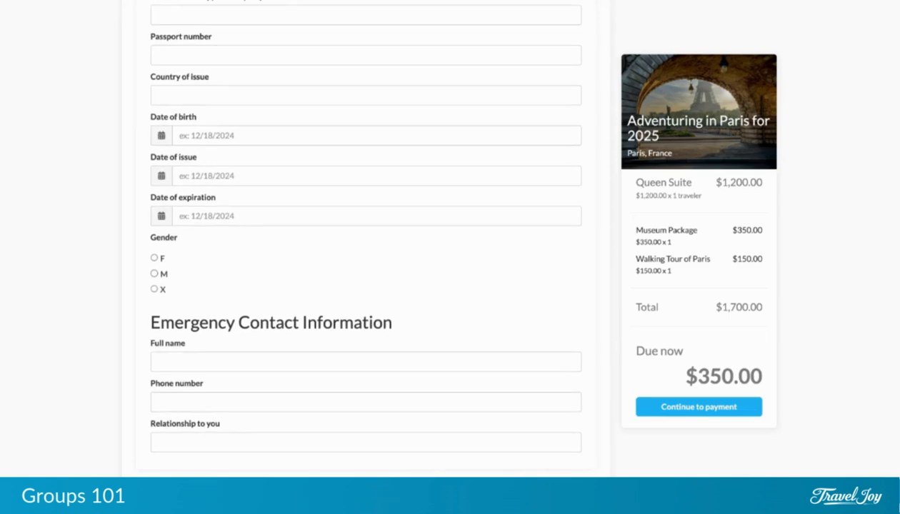
scroll(366, 286, up, 5)
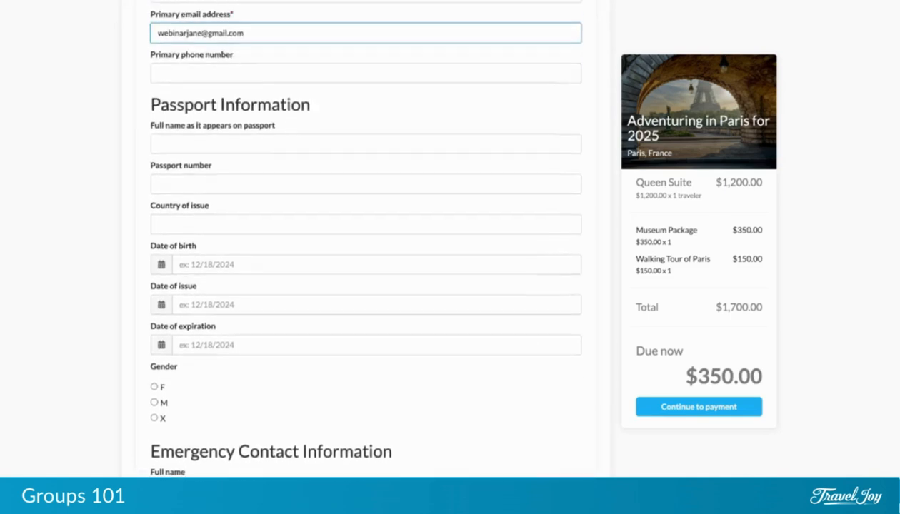
scroll(365, 285, up, 2)
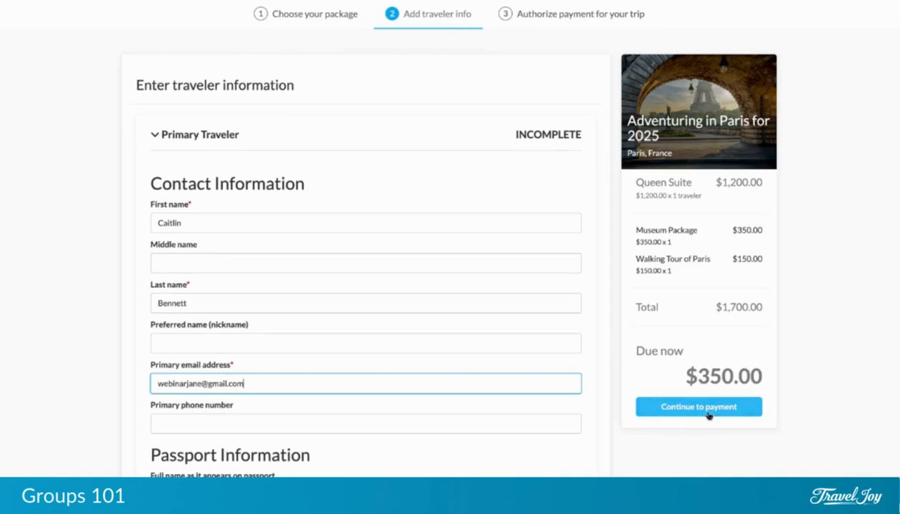
click(709, 414)
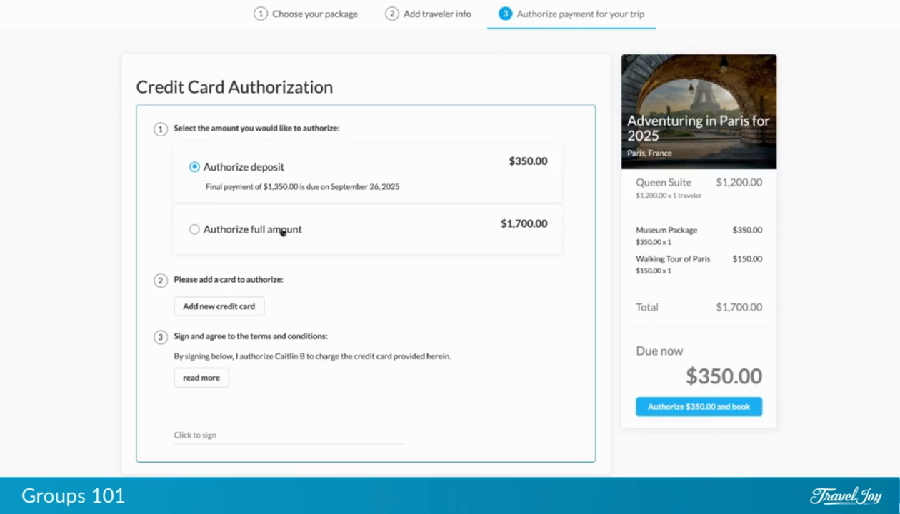
Enter the new card's number, cardholder name, expiry 12/25 and security code.
click(219, 307)
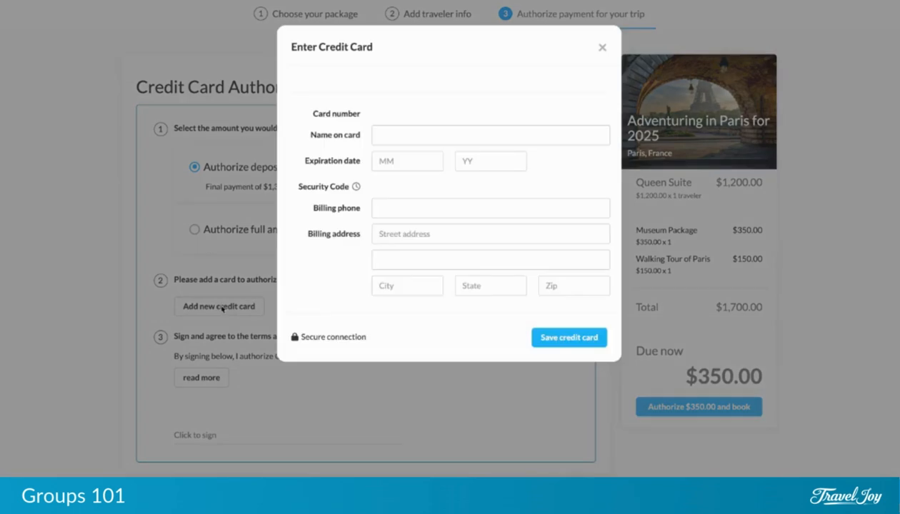
text(4242)
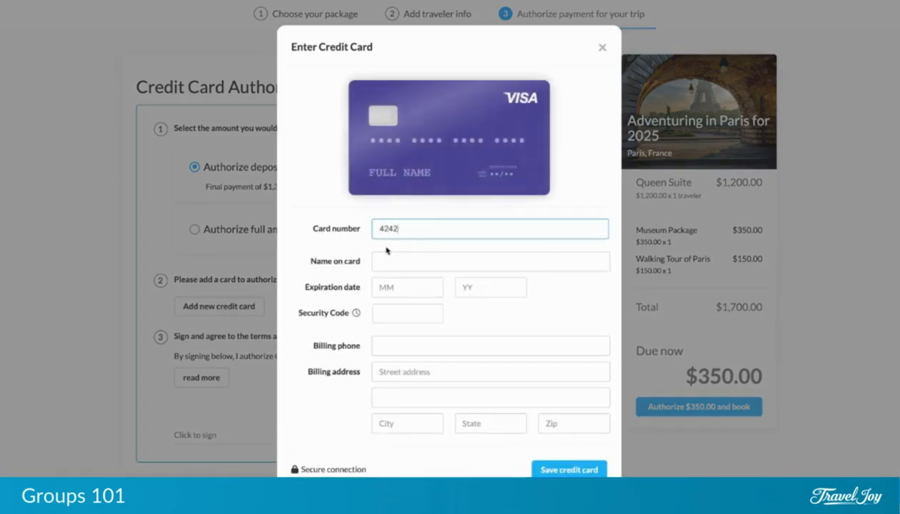
text( 4242 4242 4242)
click(381, 262)
text(Ca)
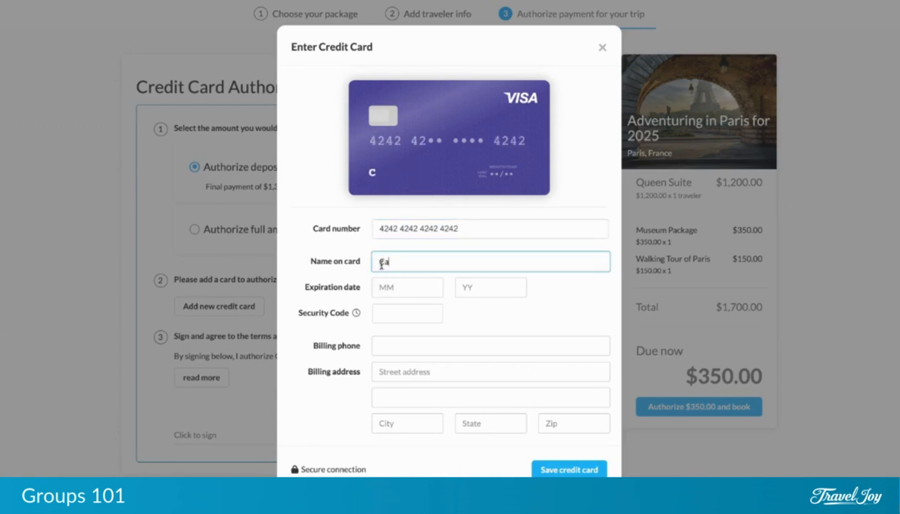
text(itlin B)
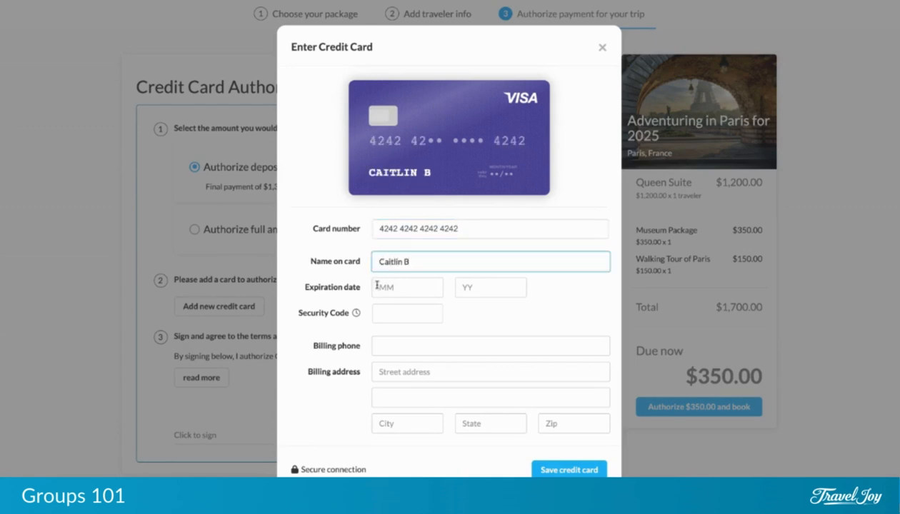
click(377, 287)
text(12)
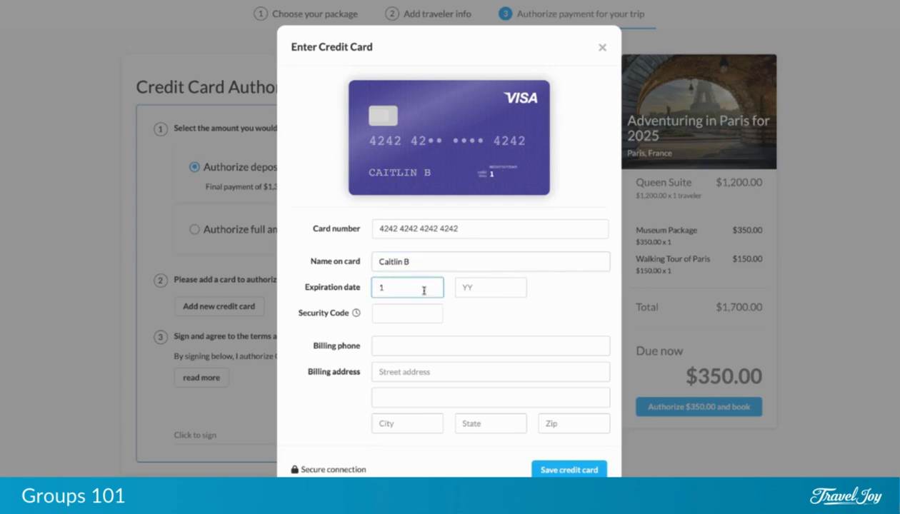
click(466, 286)
text(25)
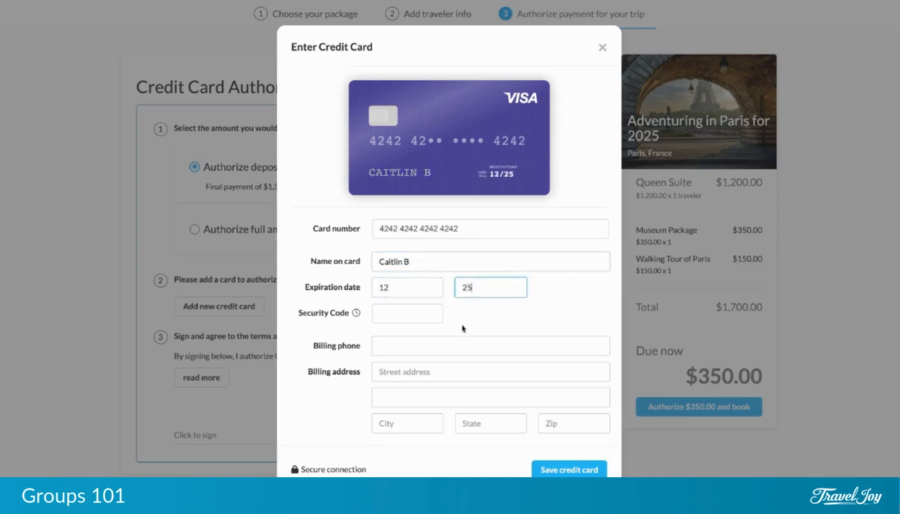
click(420, 315)
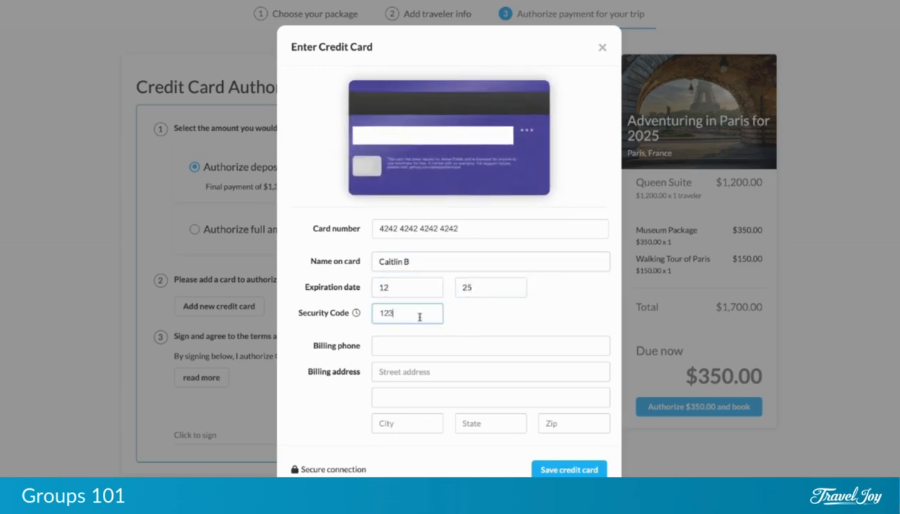
Fill in the billing phone number and billing address, then save the credit card.
click(417, 343)
text(12345)
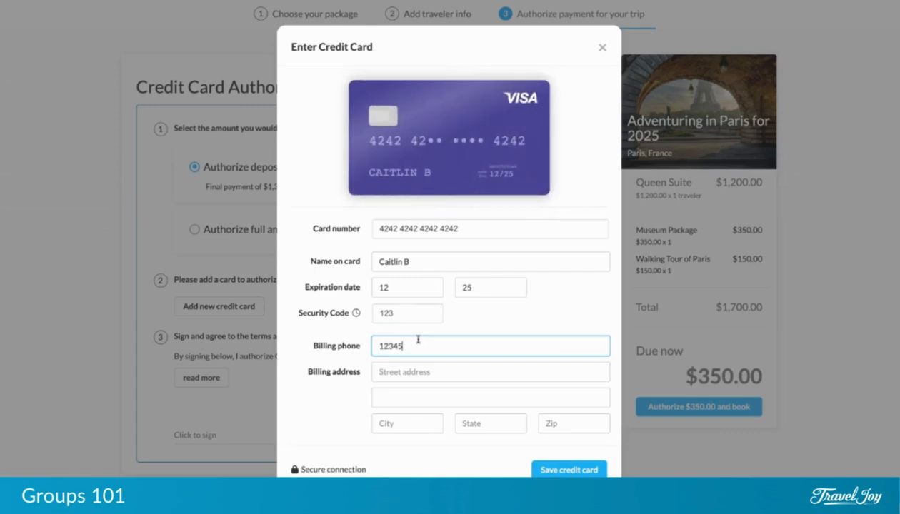
text(67890)
click(397, 370)
text(123)
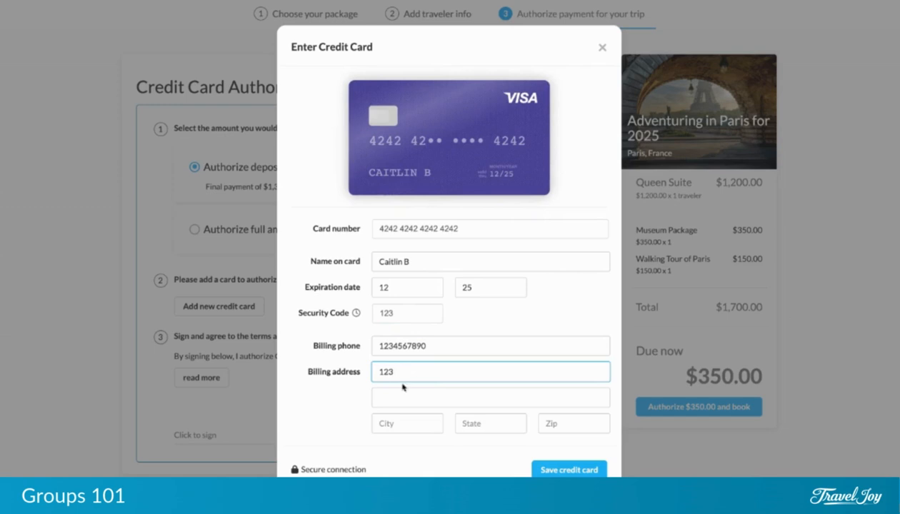
click(404, 427)
text(Main)
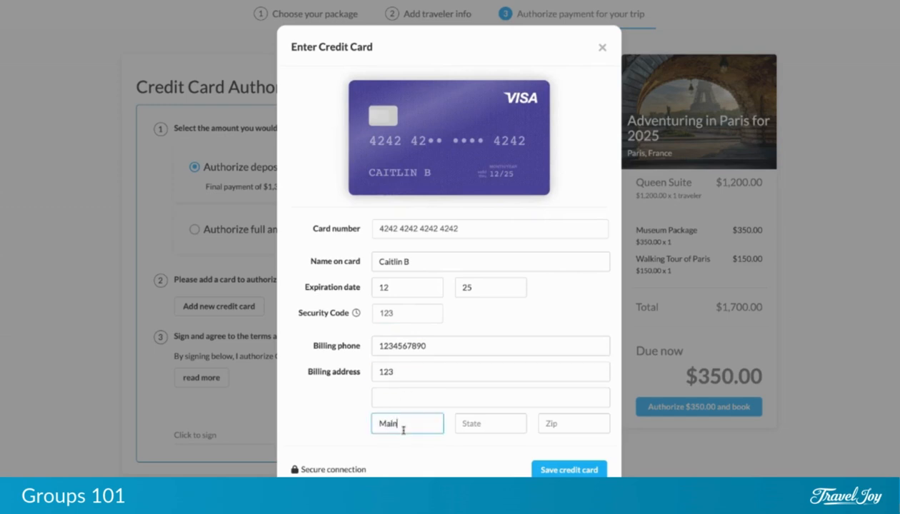
click(464, 424)
text(Maine)
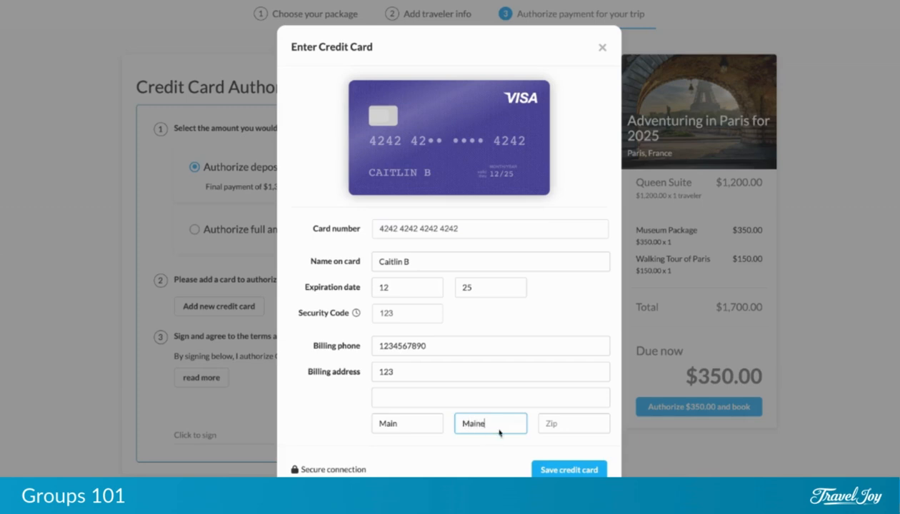
click(547, 423)
text(12345)
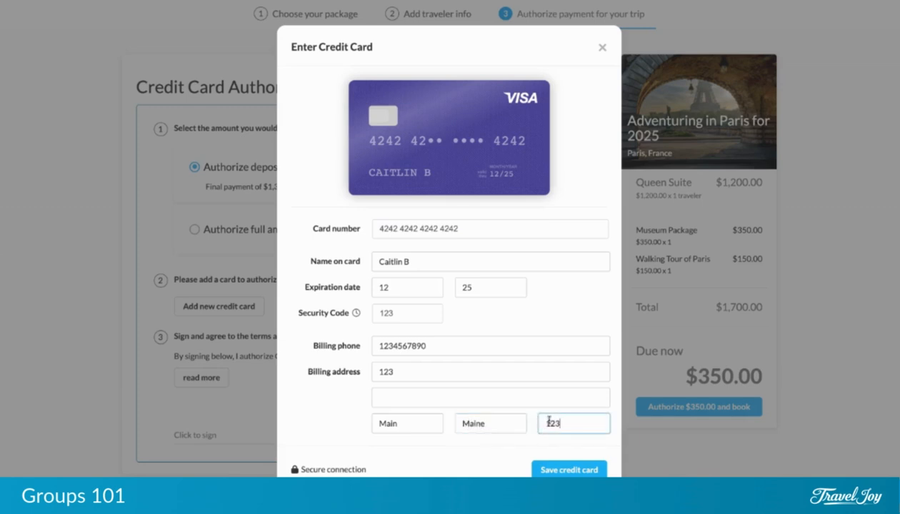
click(585, 471)
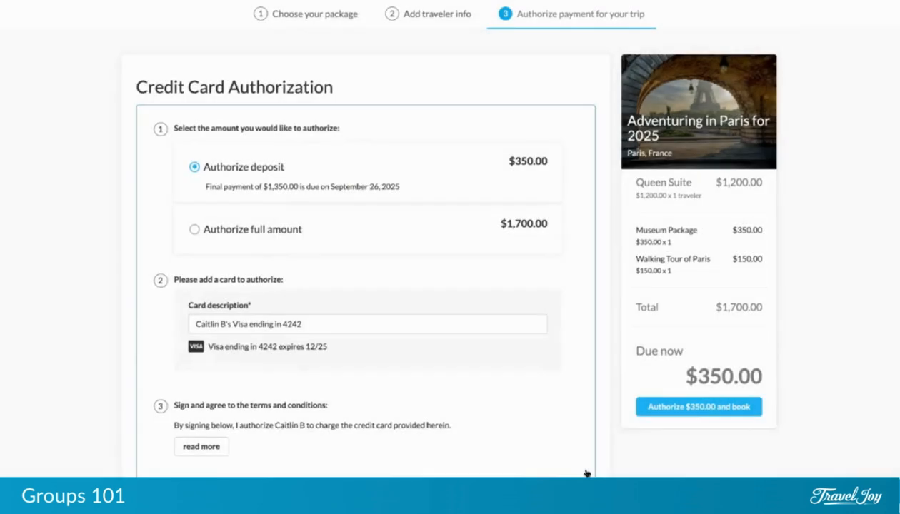
Expand the terms and conditions and sign them with the cardholder's typed name.
scroll(251, 381, down, 1)
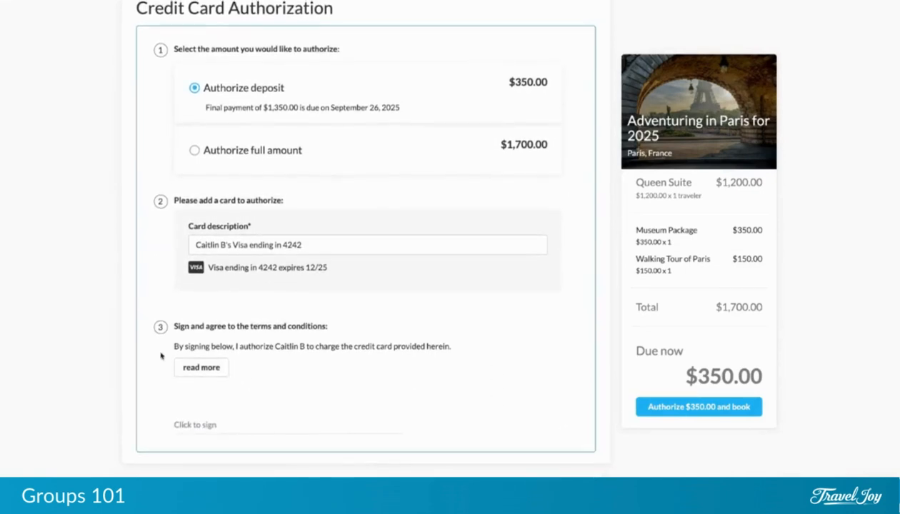
click(219, 368)
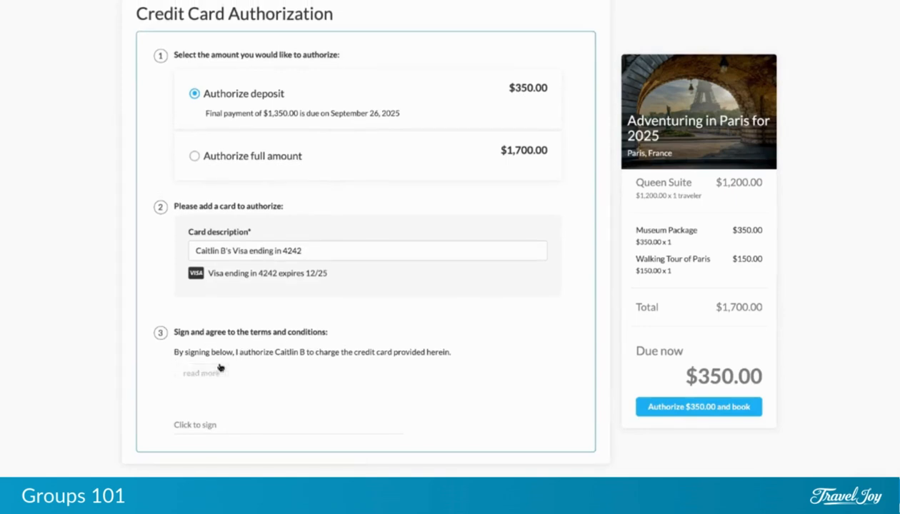
click(202, 426)
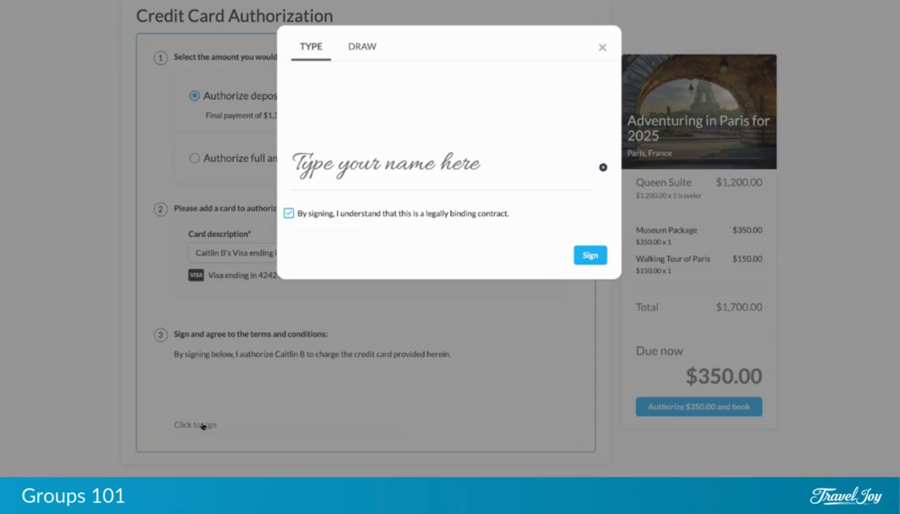
click(353, 177)
text(Caitlin B)
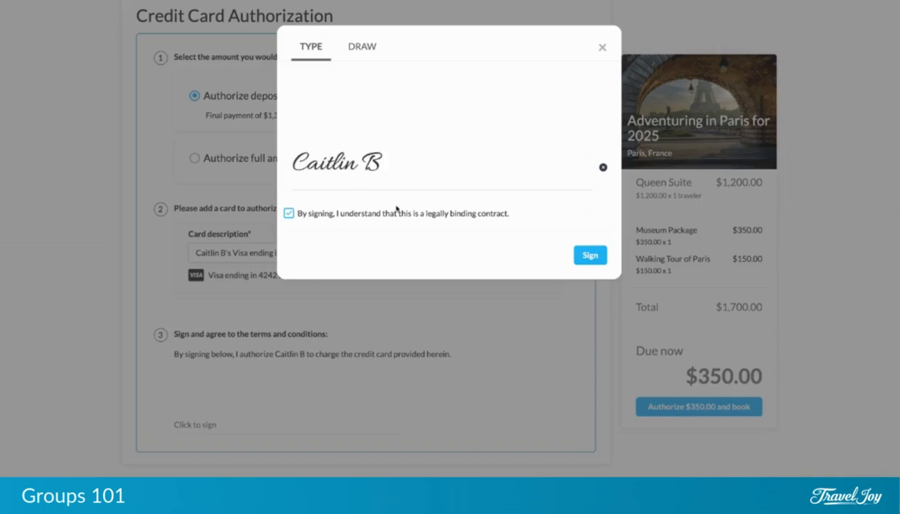
click(583, 254)
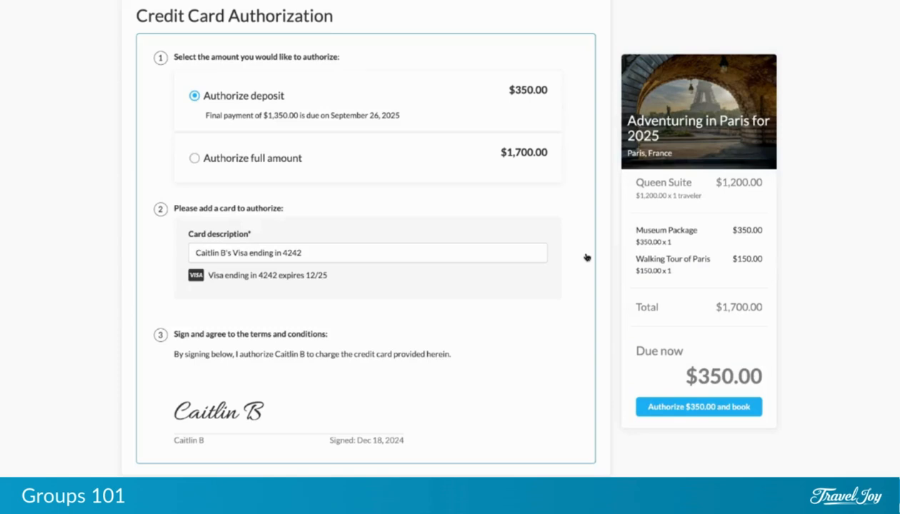
Authorize the $350.00 deposit and book the trip.
scroll(585, 261, down, 1)
scroll(582, 268, up, 2)
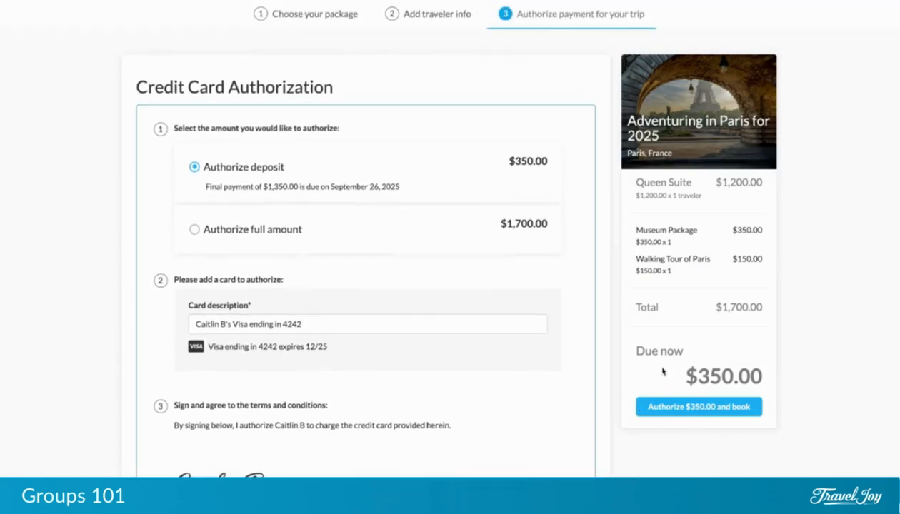
click(716, 409)
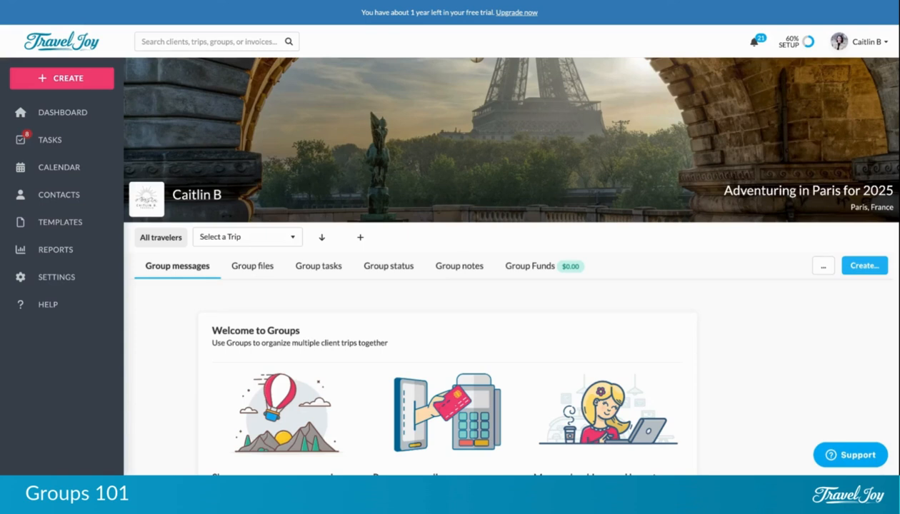
Switch to the first traveler's individual trip, read its message and view its Files tab.
click(290, 238)
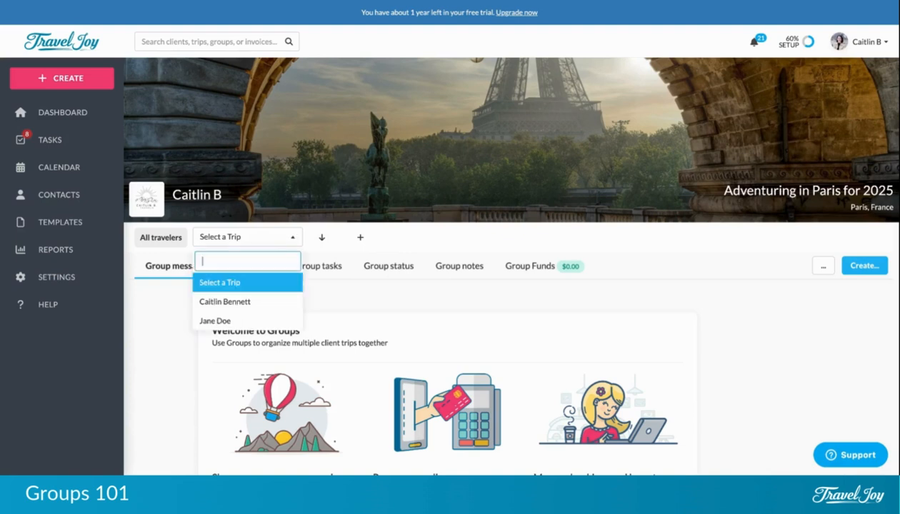
click(254, 302)
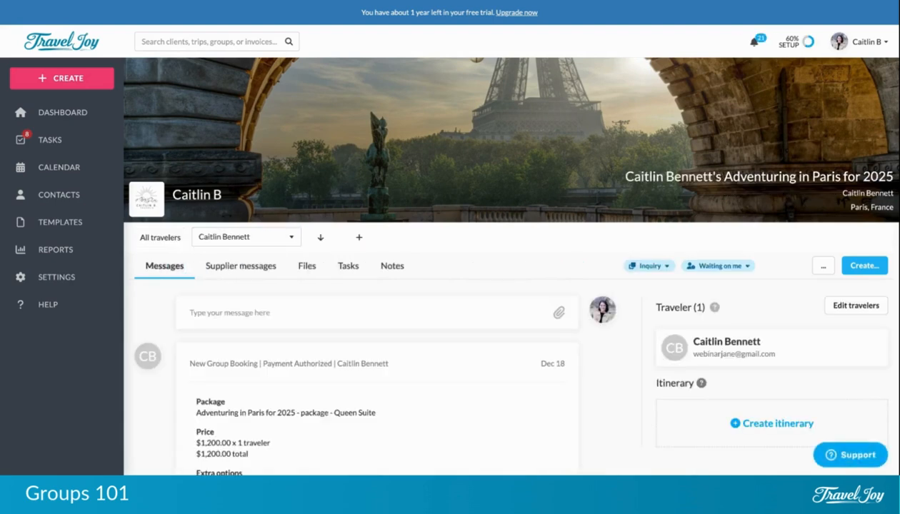
scroll(500, 285, down, 3)
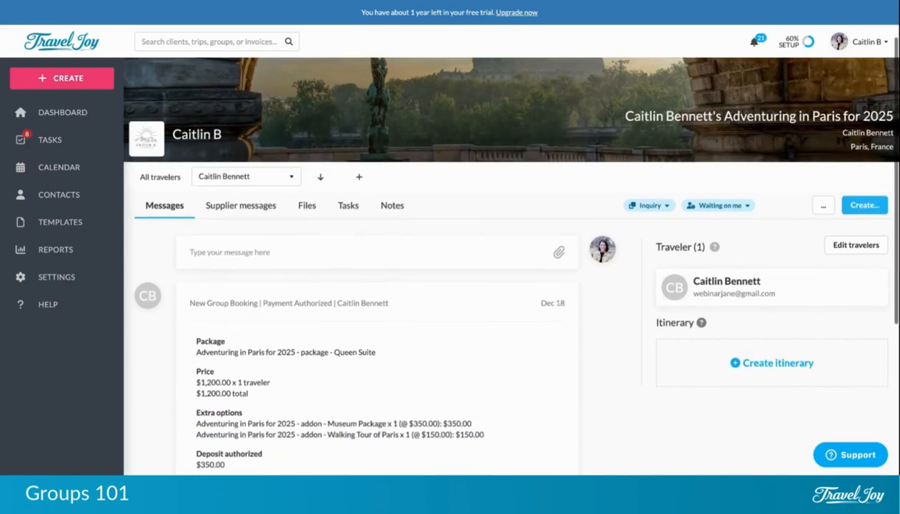
scroll(500, 286, down, 1)
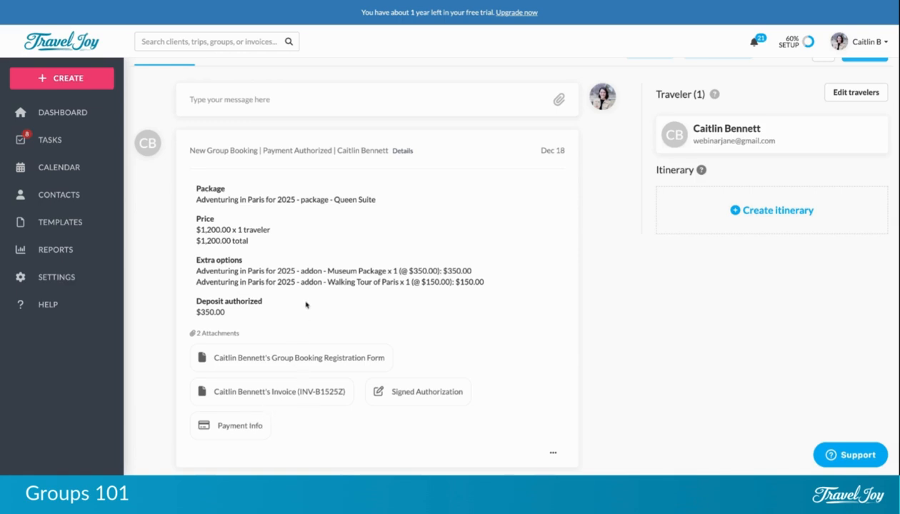
scroll(305, 304, up, 2)
scroll(306, 304, up, 3)
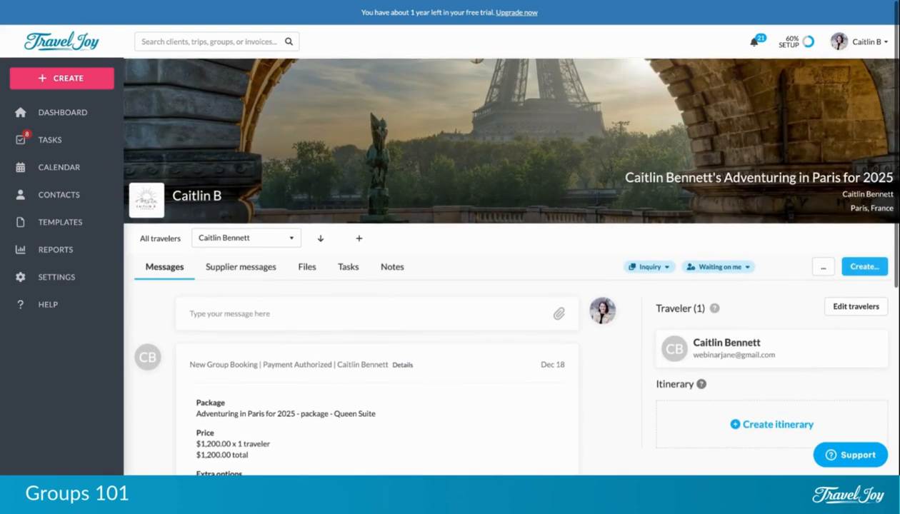
click(308, 271)
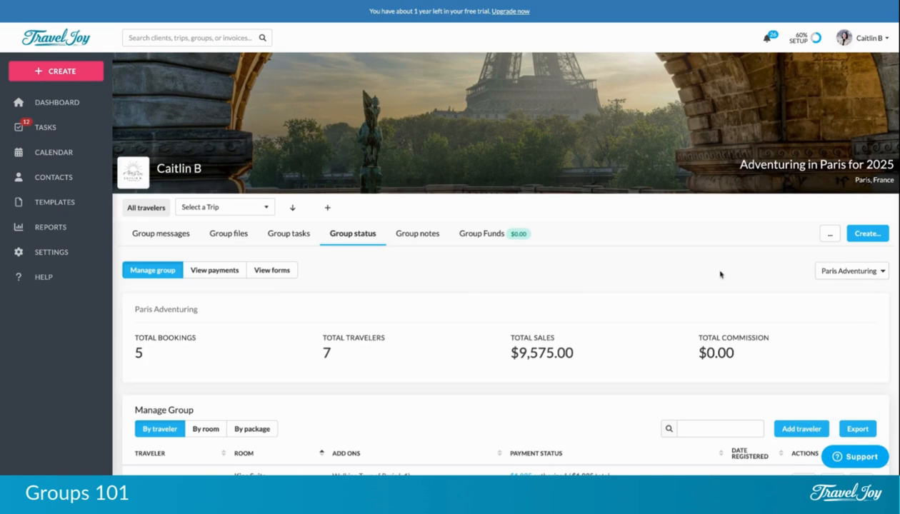
Review the group's booking table grouped by room, then by package, then by traveler.
scroll(720, 272, down, 1)
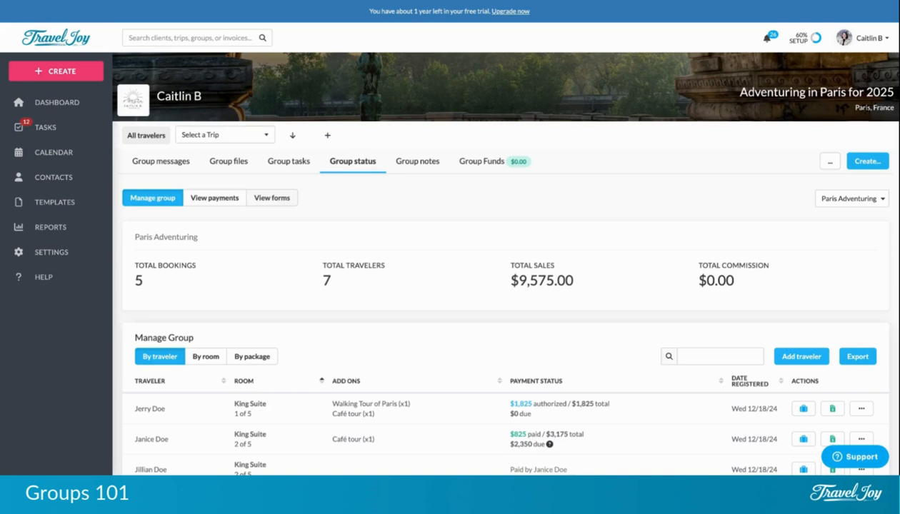
scroll(299, 238, down, 3)
scroll(299, 237, down, 2)
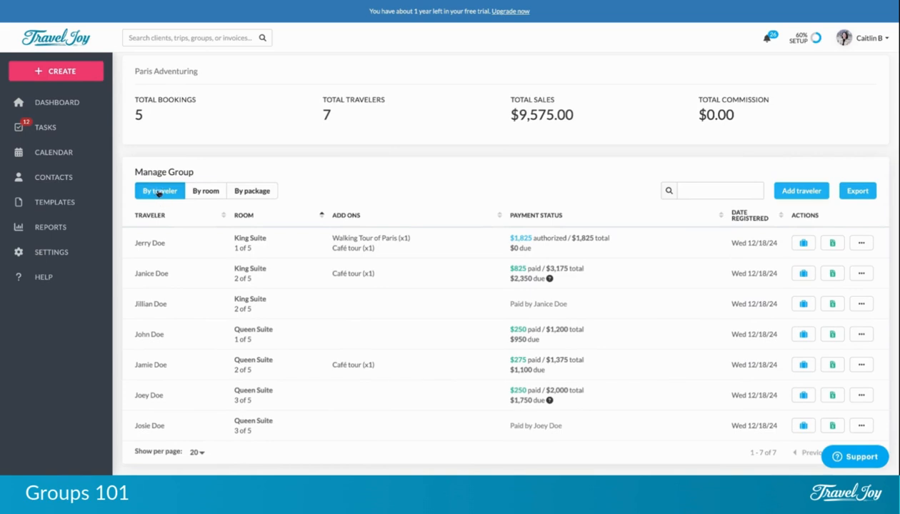
click(196, 191)
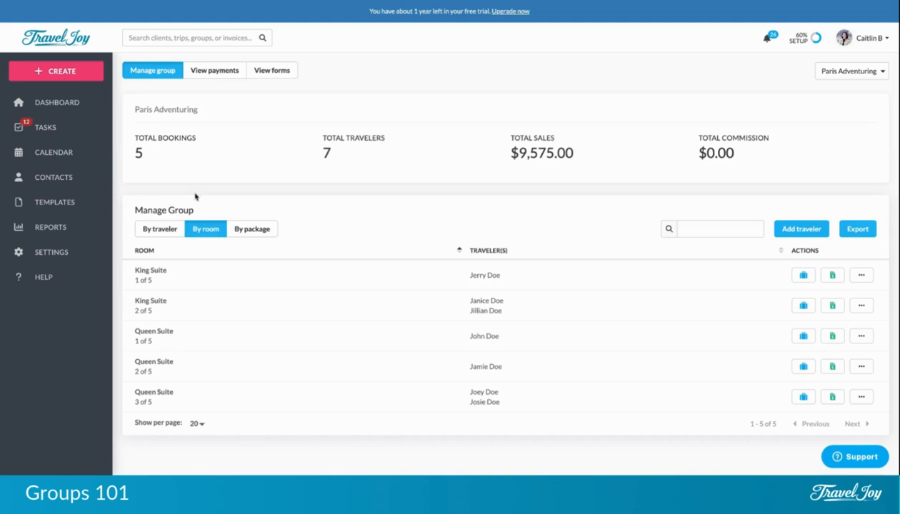
click(246, 228)
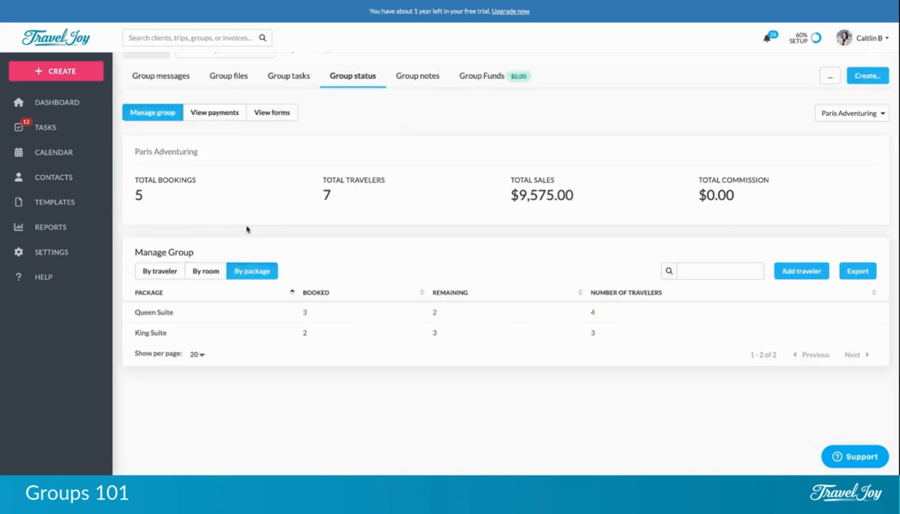
click(161, 270)
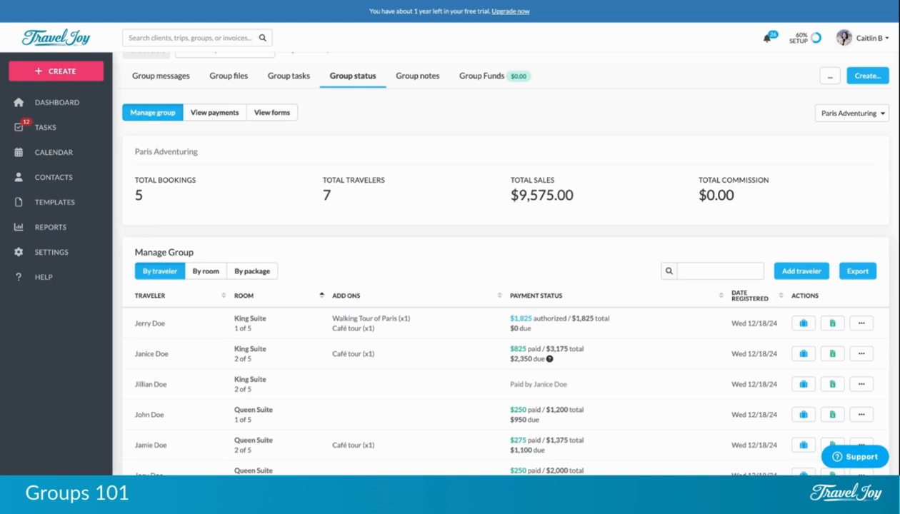
Open the Edit form for the first Queen Suite traveler's booking.
scroll(500, 286, down, 2)
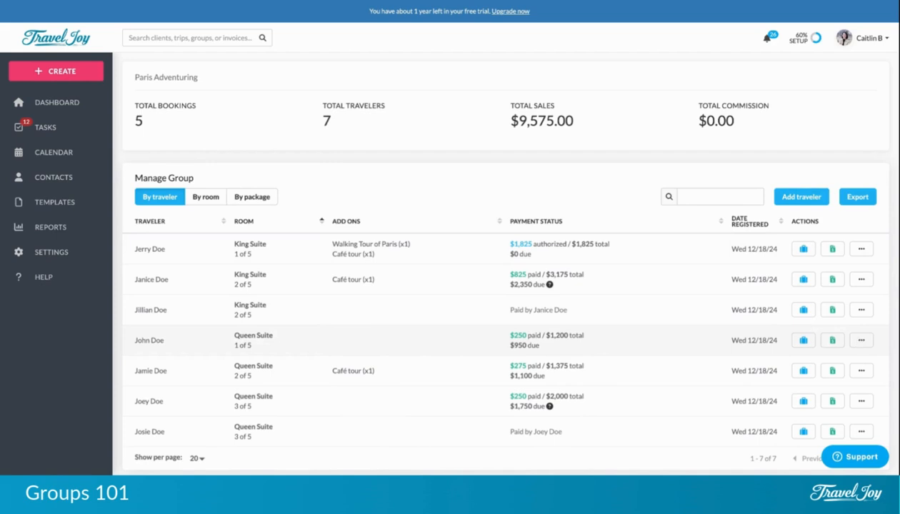
click(860, 341)
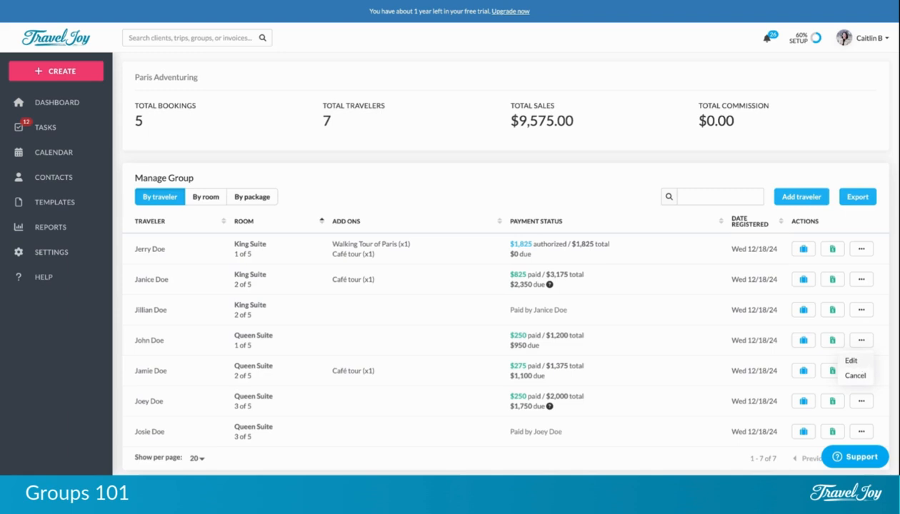
click(851, 361)
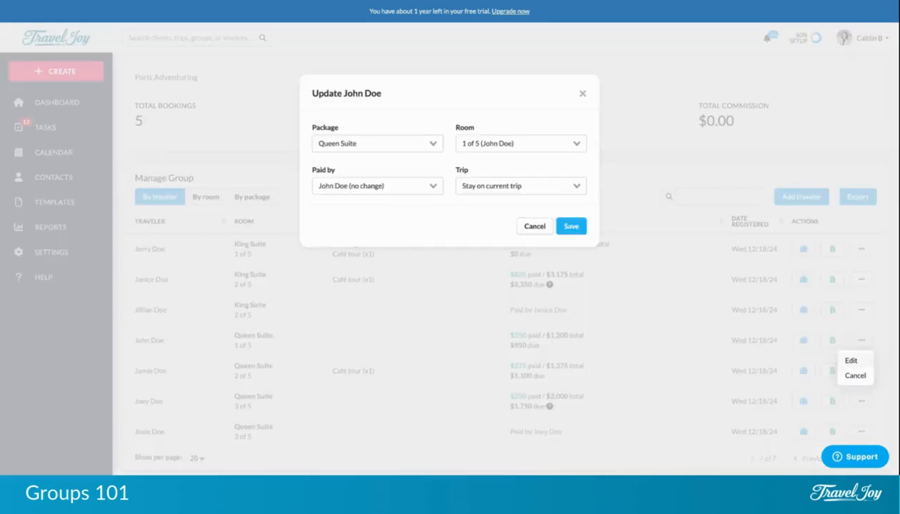
Move the traveler into Queen Suite room 2 of 5 on the roommate's trip and save.
click(541, 144)
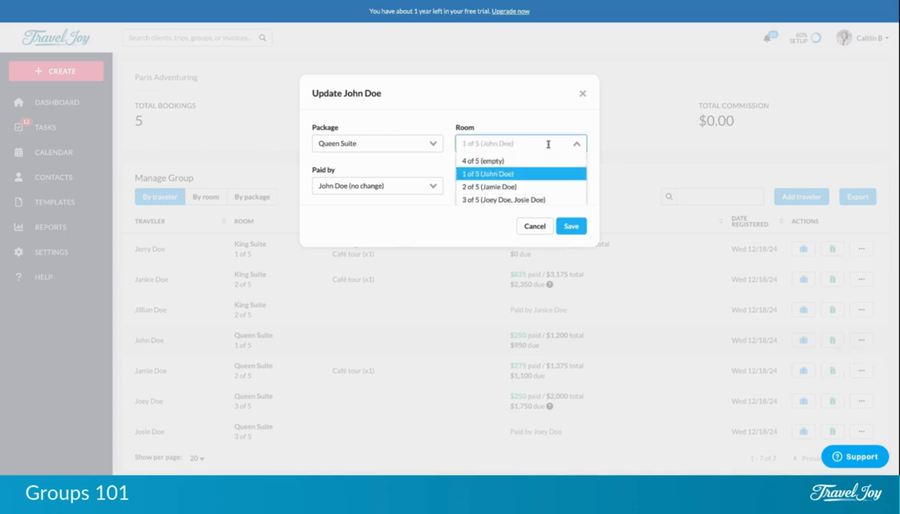
click(534, 188)
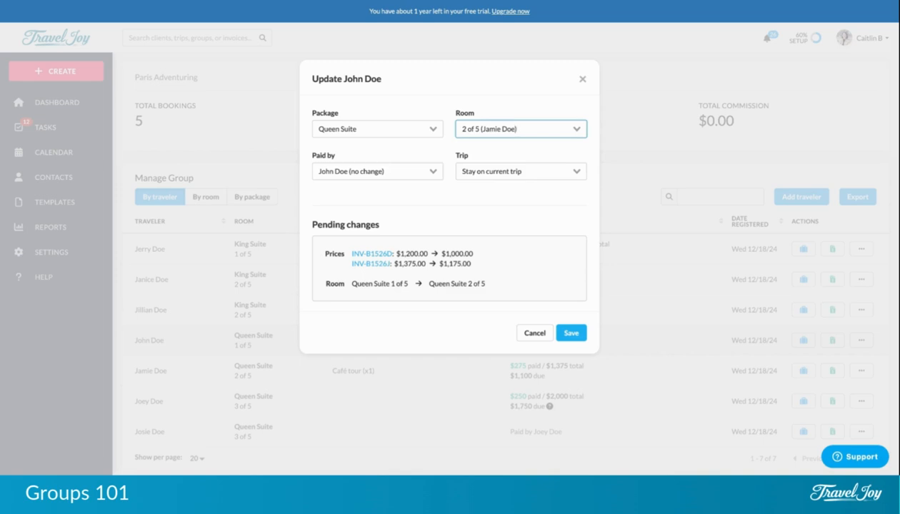
click(500, 171)
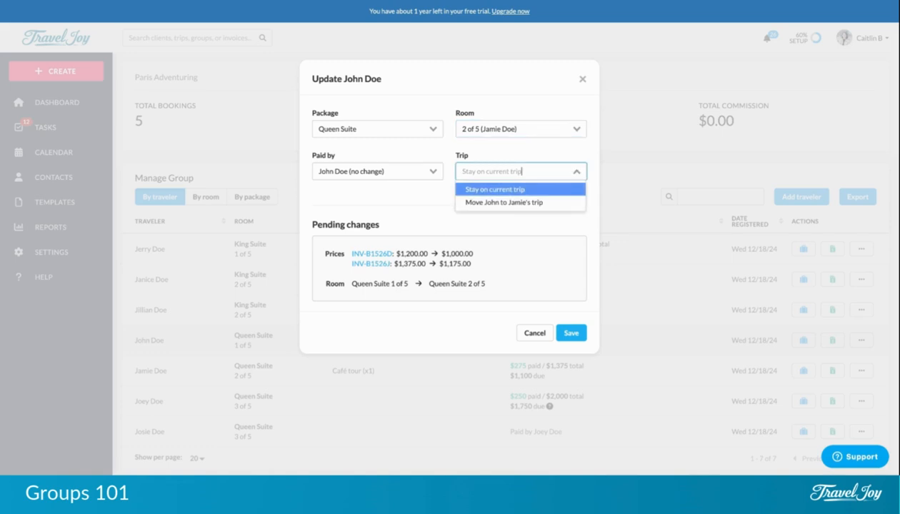
click(498, 203)
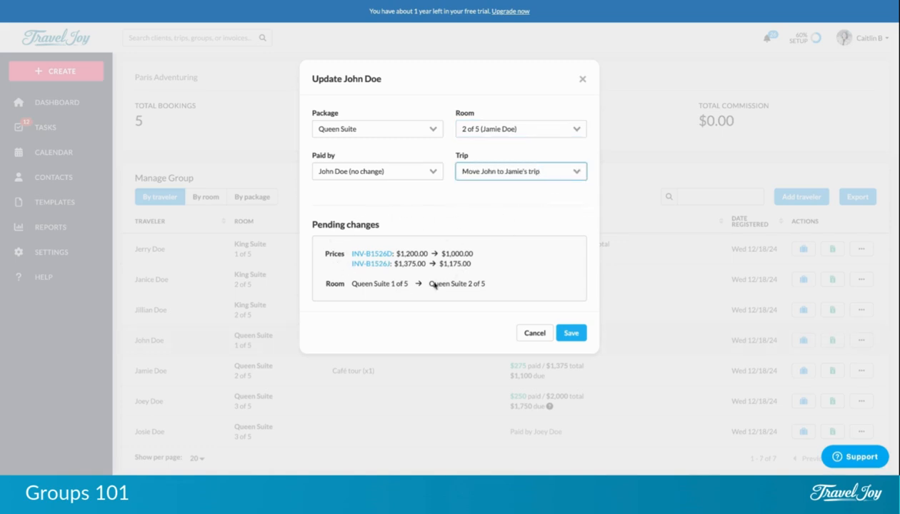
click(575, 336)
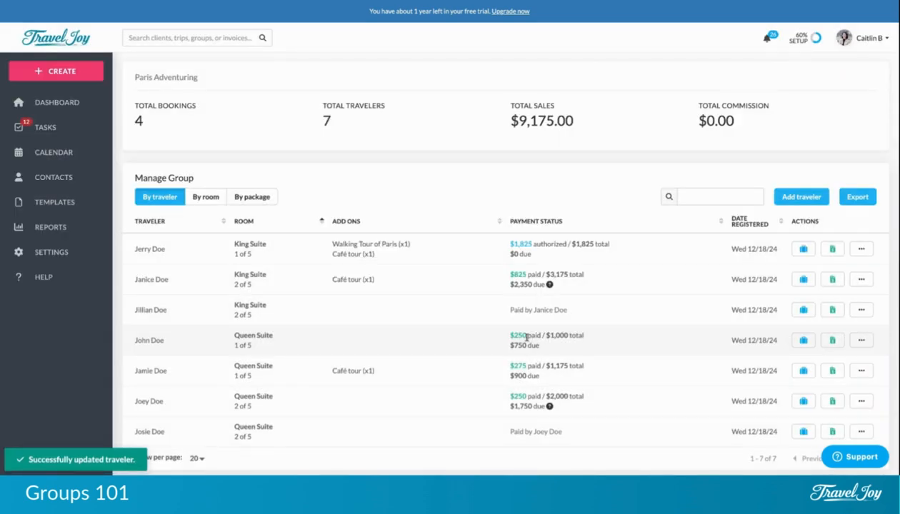
click(213, 201)
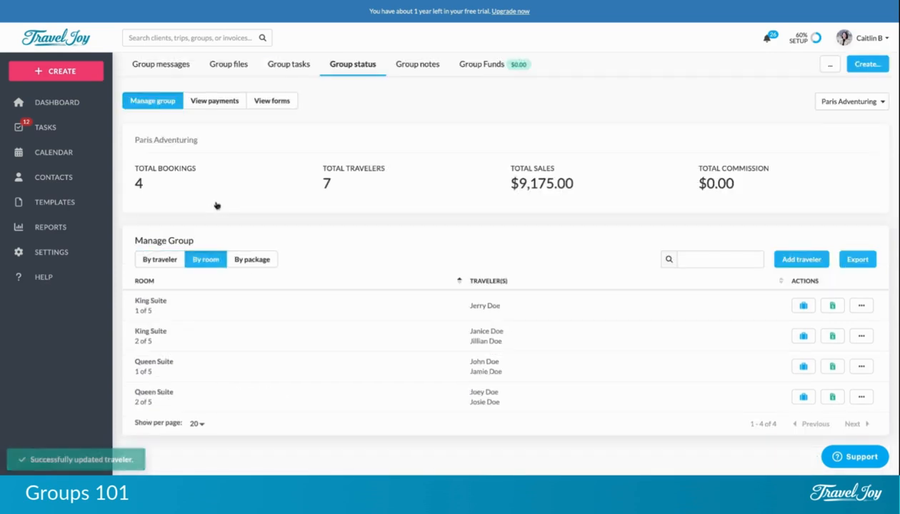
click(164, 260)
scroll(342, 254, down, 2)
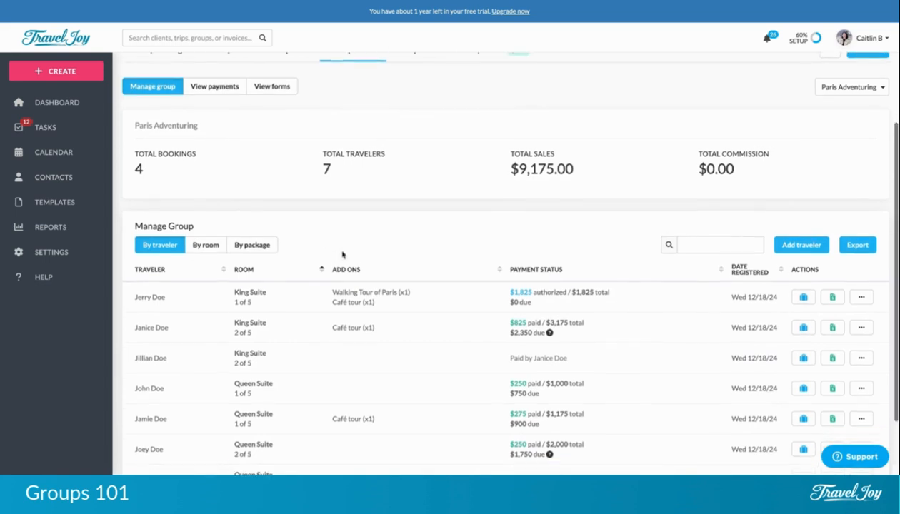
scroll(342, 254, down, 2)
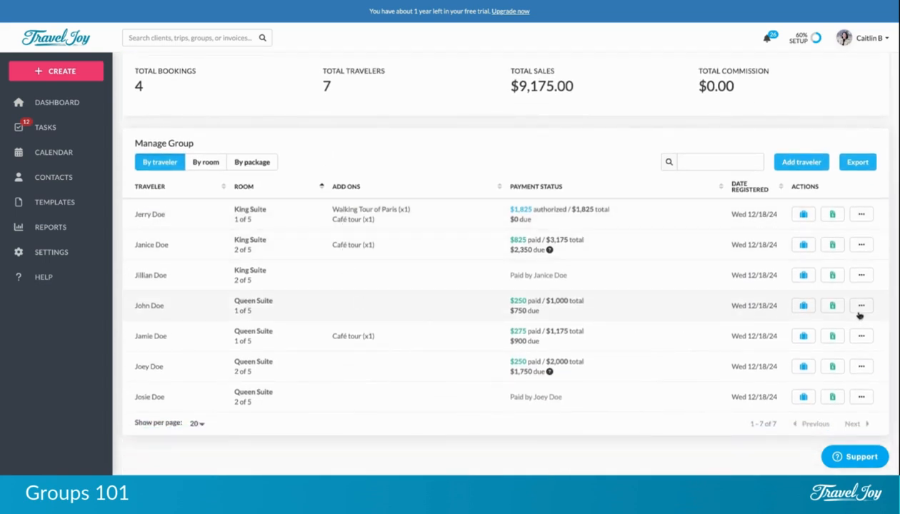
click(861, 307)
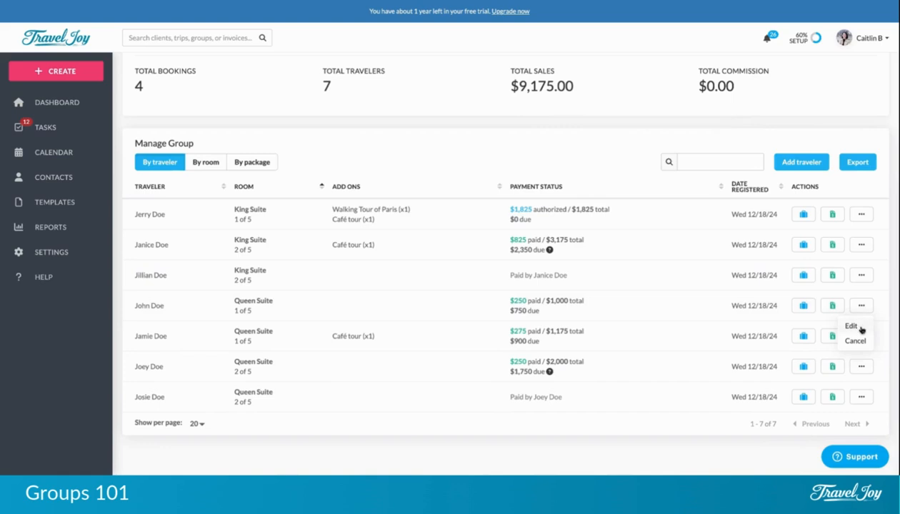
click(851, 326)
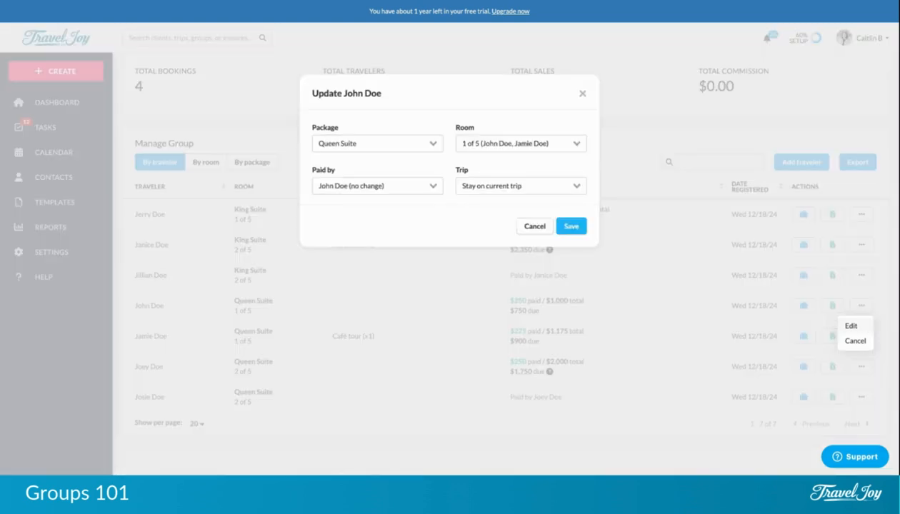
click(581, 94)
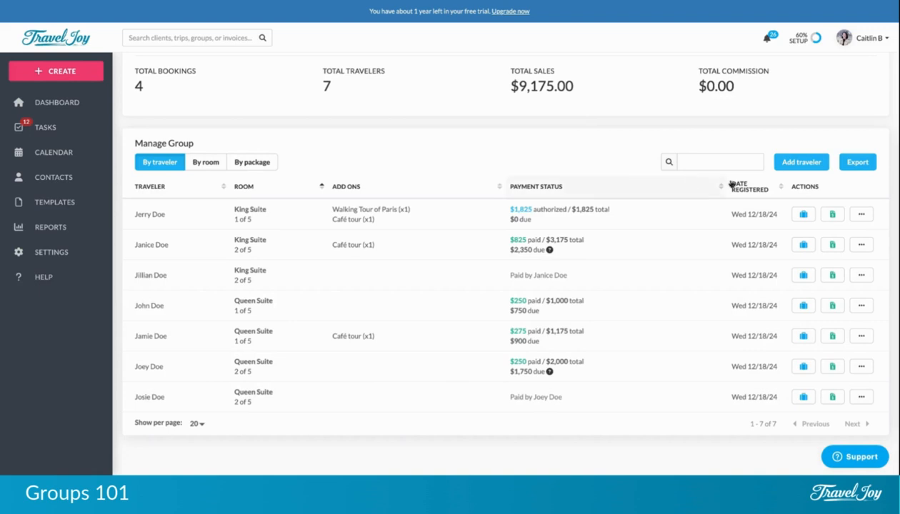
Search for and select the client to add as a new group traveler.
click(794, 166)
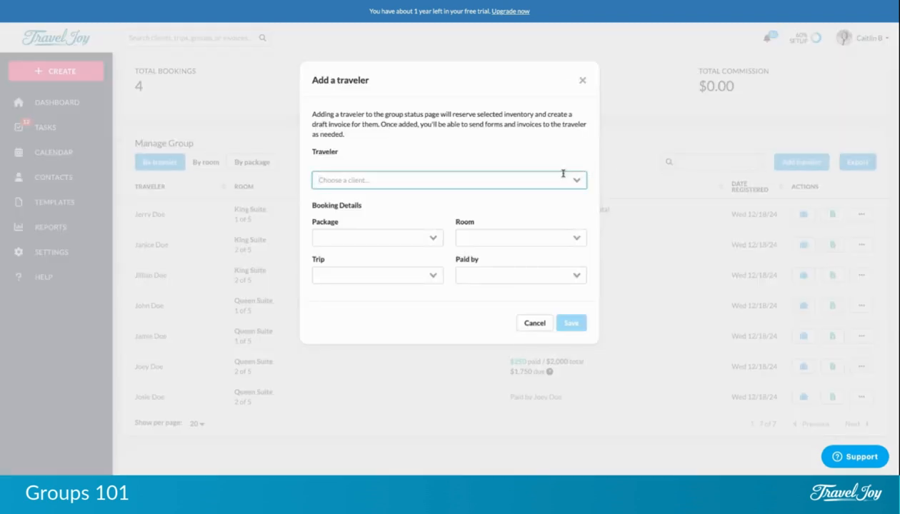
text(c)
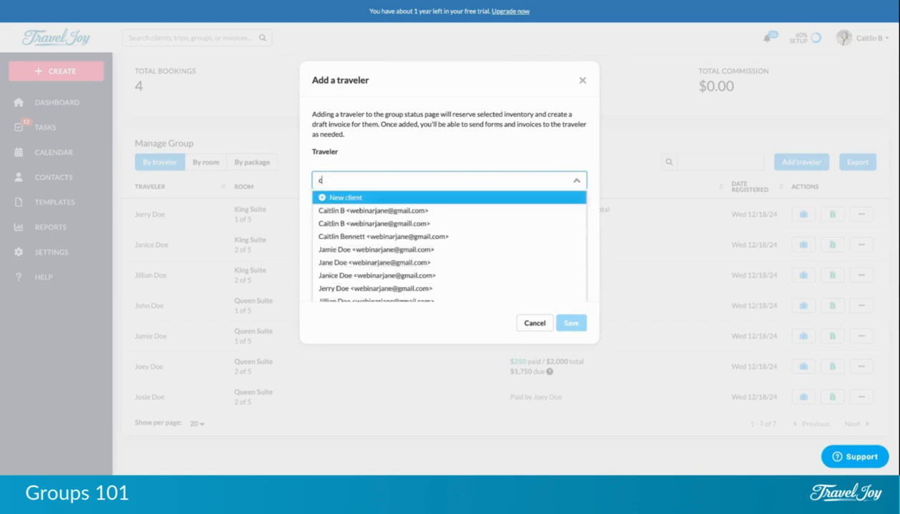
key(BackSpace)
text(ja)
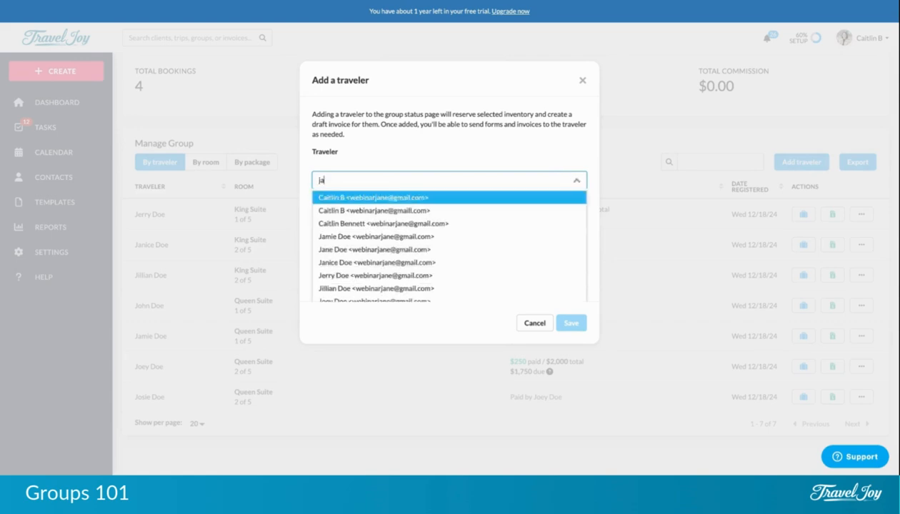
click(468, 250)
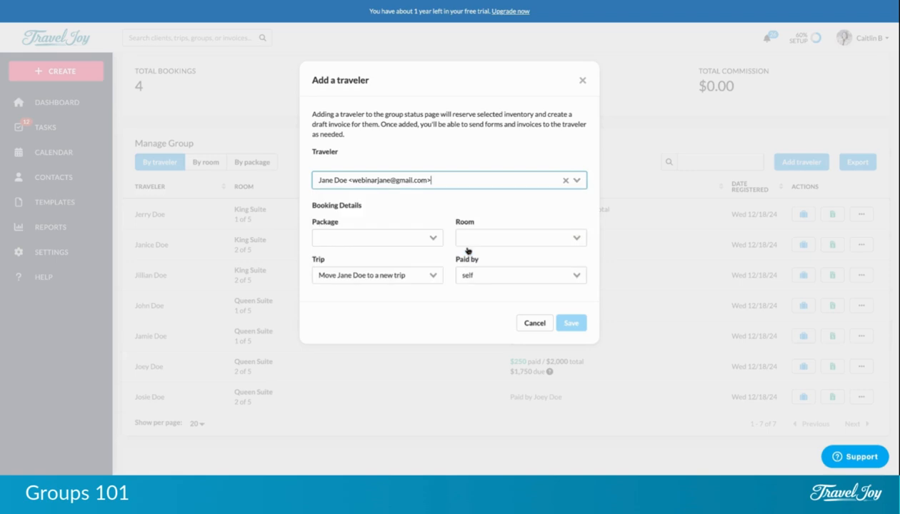
Book the traveler into the Queen Suite package, room 3 of 5, and save.
click(432, 239)
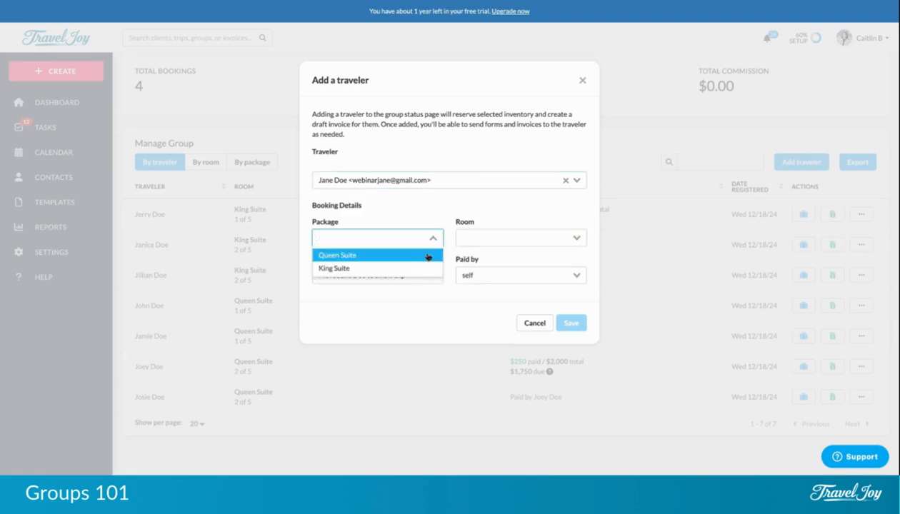
click(428, 255)
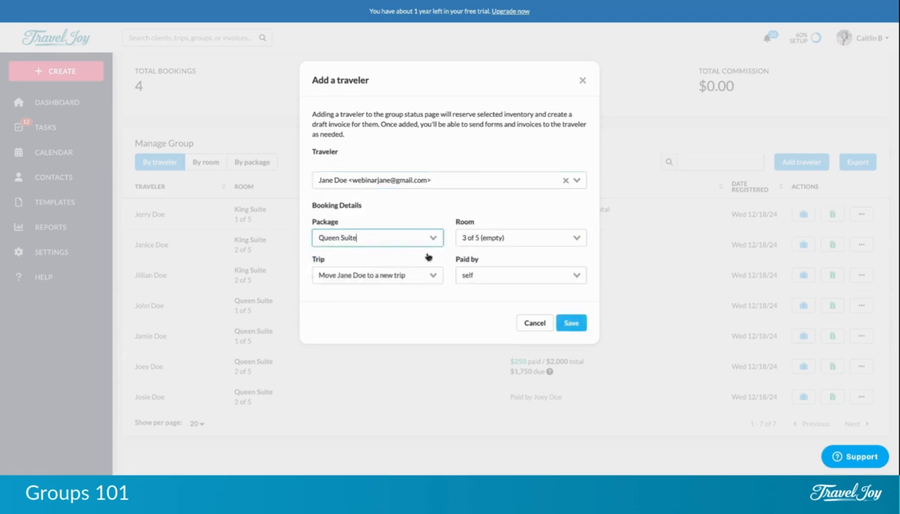
click(577, 241)
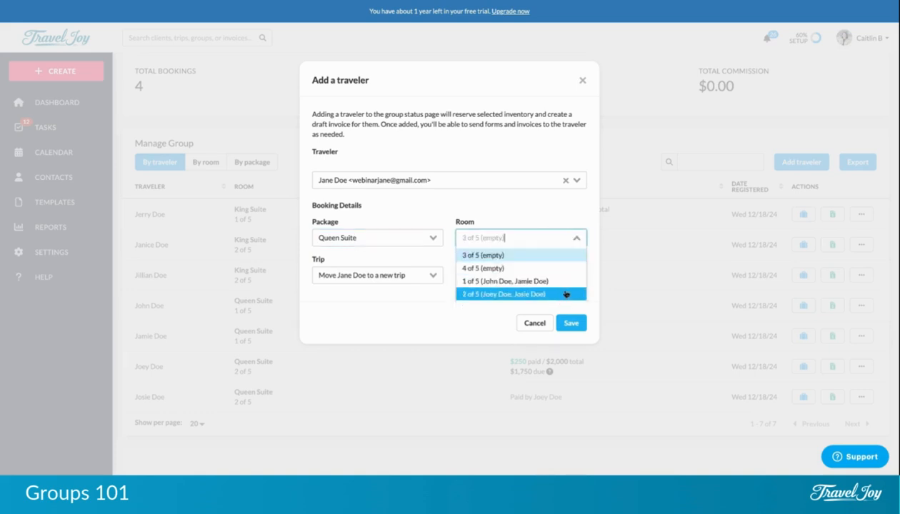
click(578, 240)
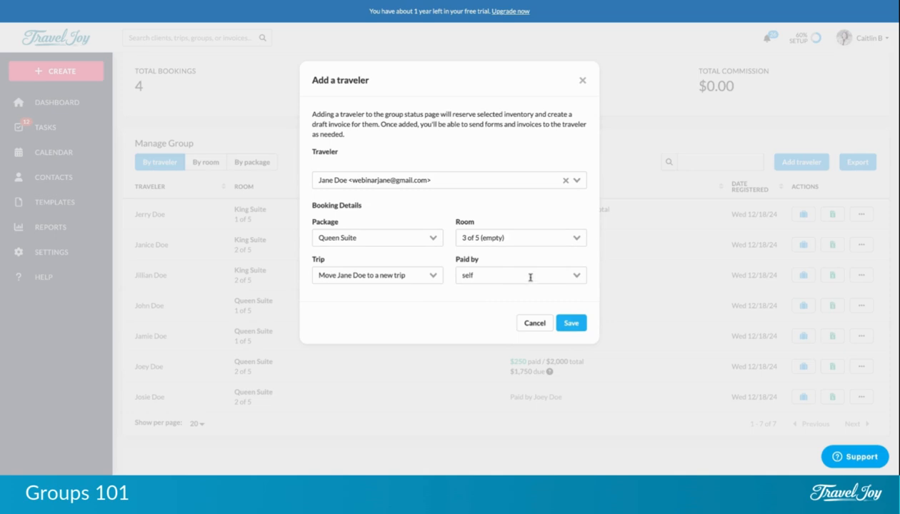
click(571, 324)
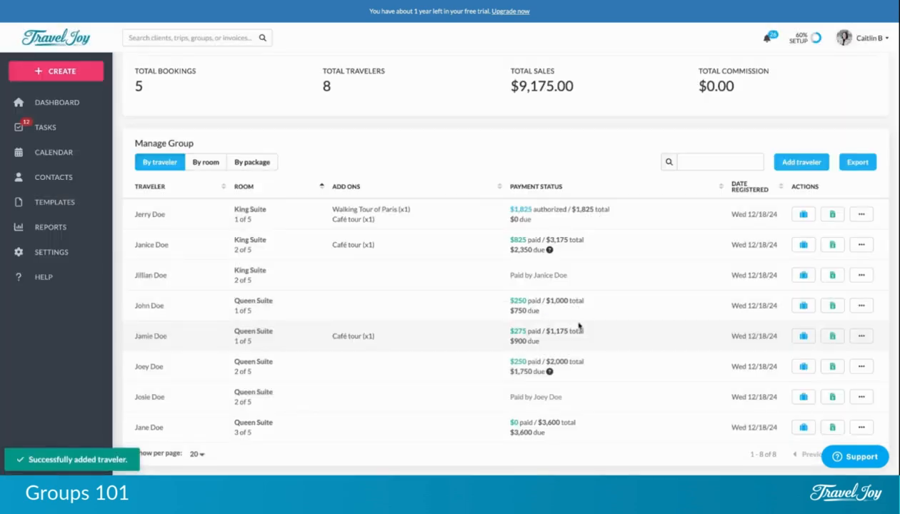
scroll(579, 325, down, 1)
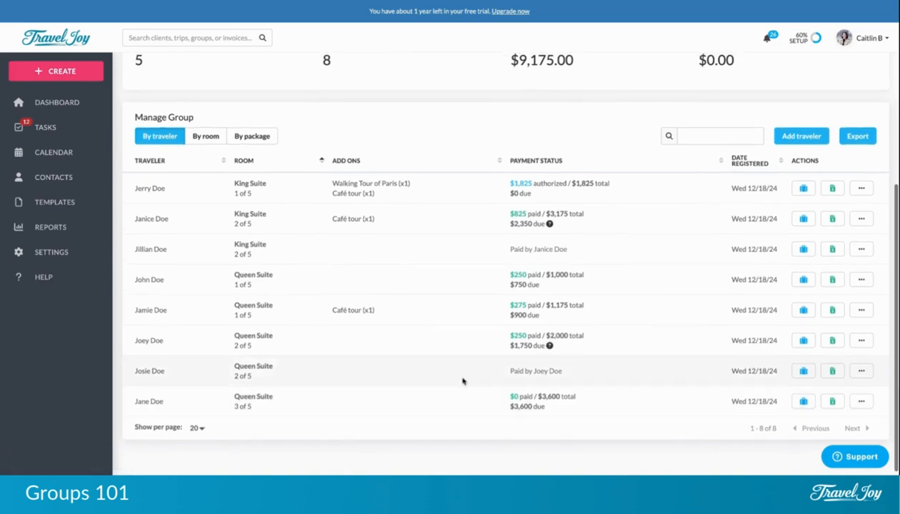
scroll(462, 382, up, 5)
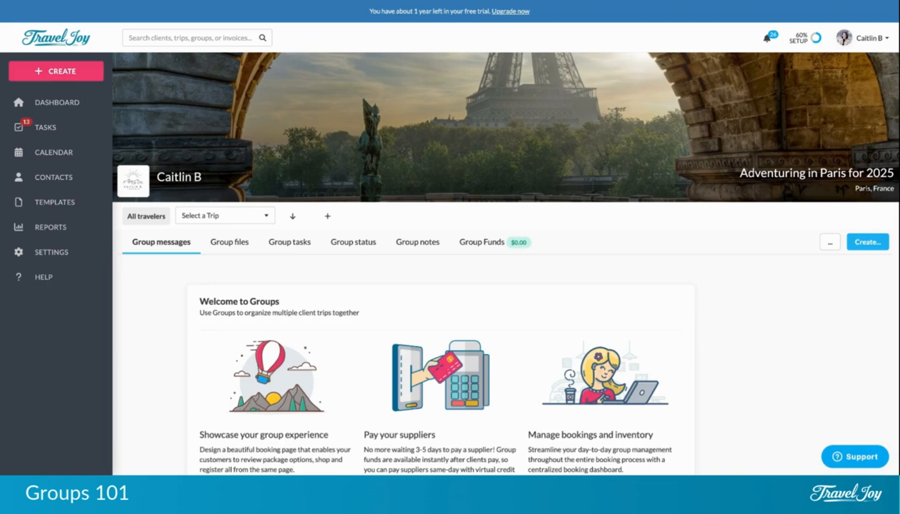
Create a new group itinerary from the group page's Create menu.
click(864, 247)
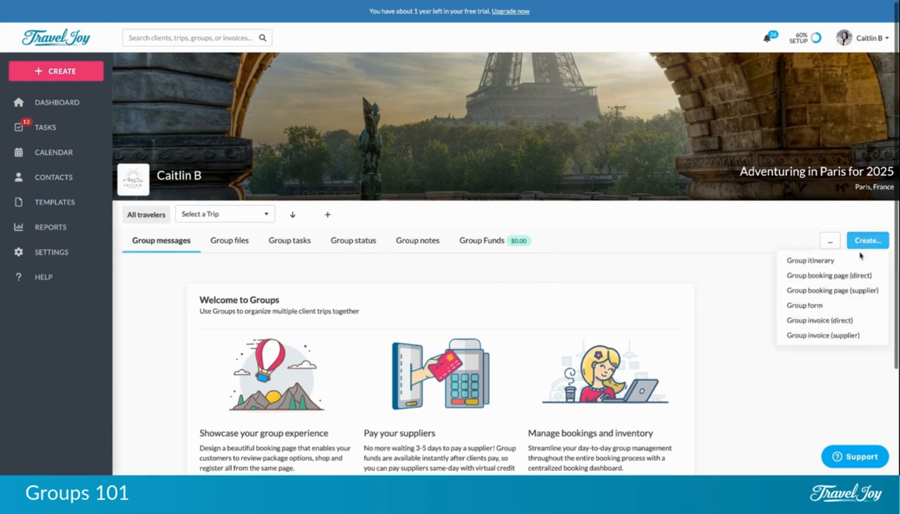
click(855, 262)
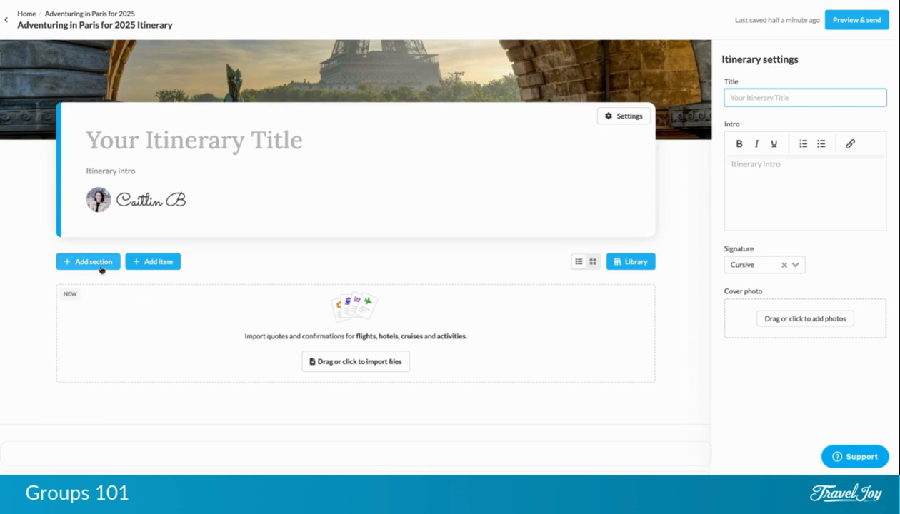
Search the library for 'paris' and start from the Adventures In Paris 2025 proposal.
click(145, 263)
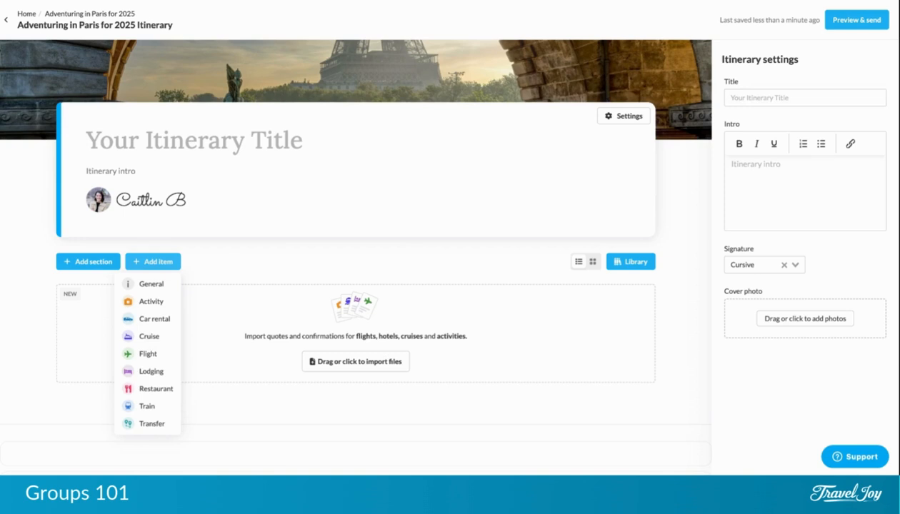
click(257, 274)
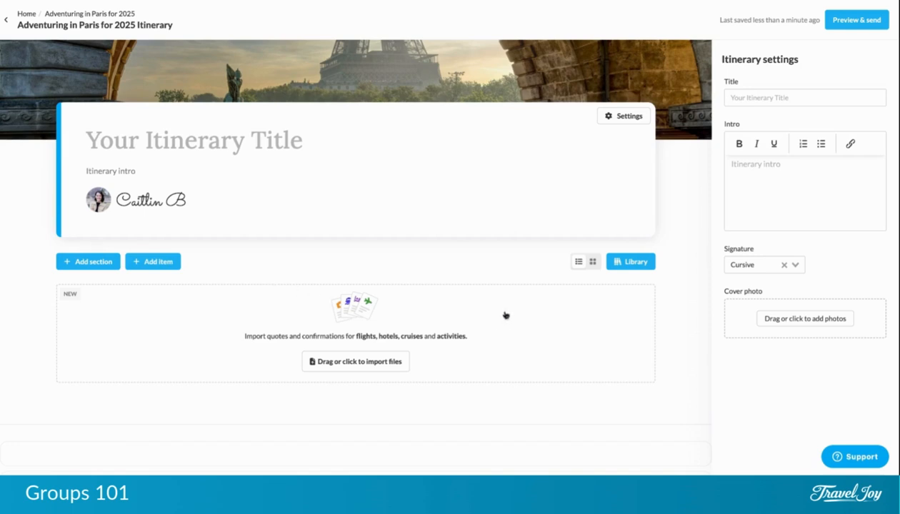
click(626, 264)
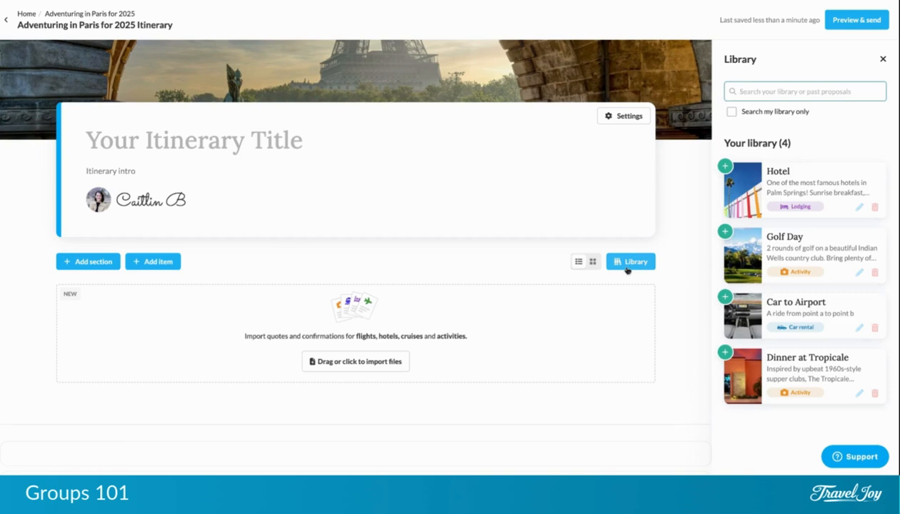
text(paris)
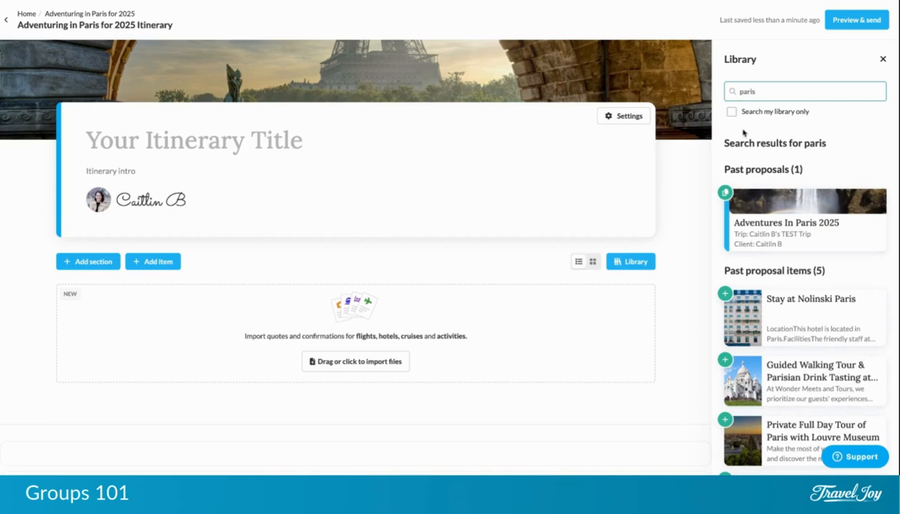
click(733, 194)
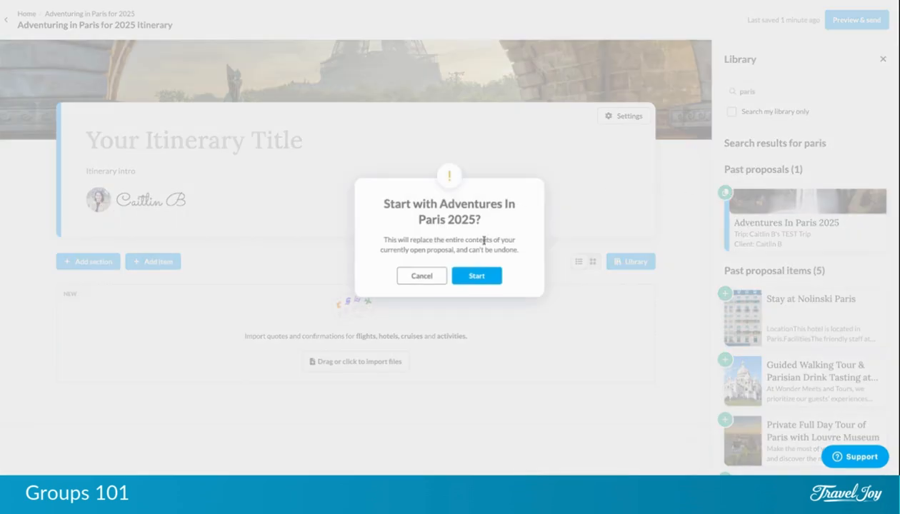
Replace the itinerary with the Adventures In Paris 2025 proposal and remove ' (copy)' from its title.
click(476, 274)
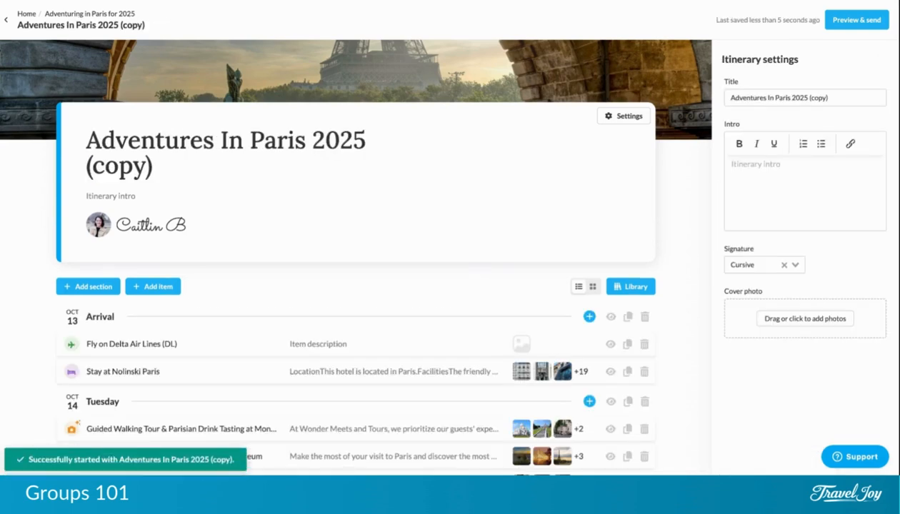
triple_click(836, 96)
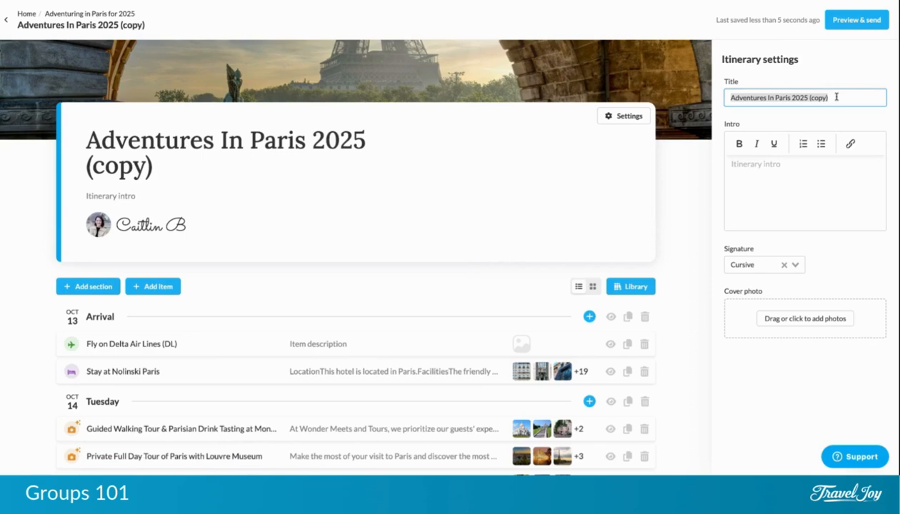
click(836, 96)
key(BackSpace)
key(BackSpace)
key(BackSpace)
key(BackSpace)
key(BackSpace)
key(BackSpace)
key(BackSpace)
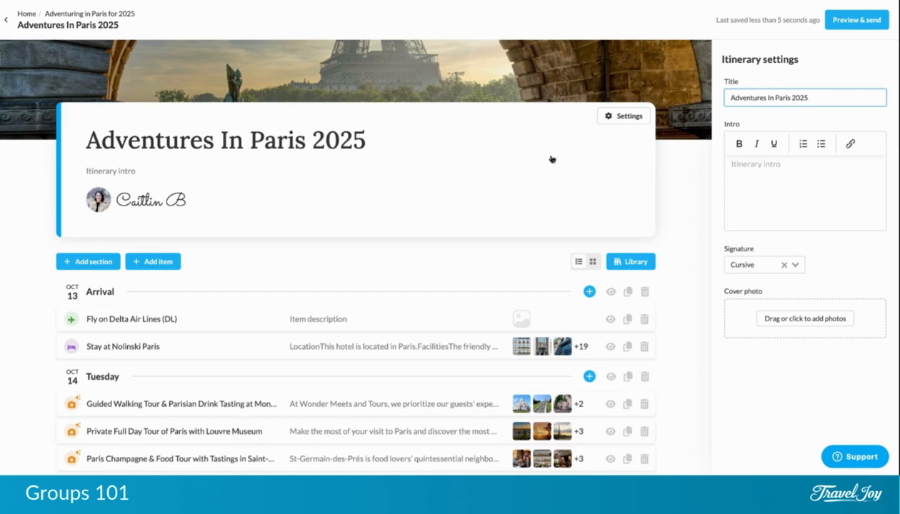
scroll(551, 159, down, 2)
scroll(550, 160, down, 2)
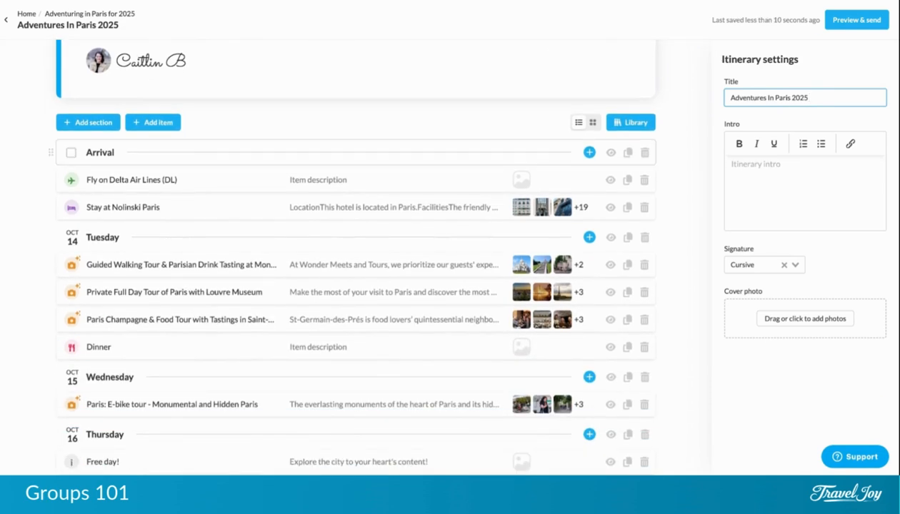
scroll(502, 197, down, 1)
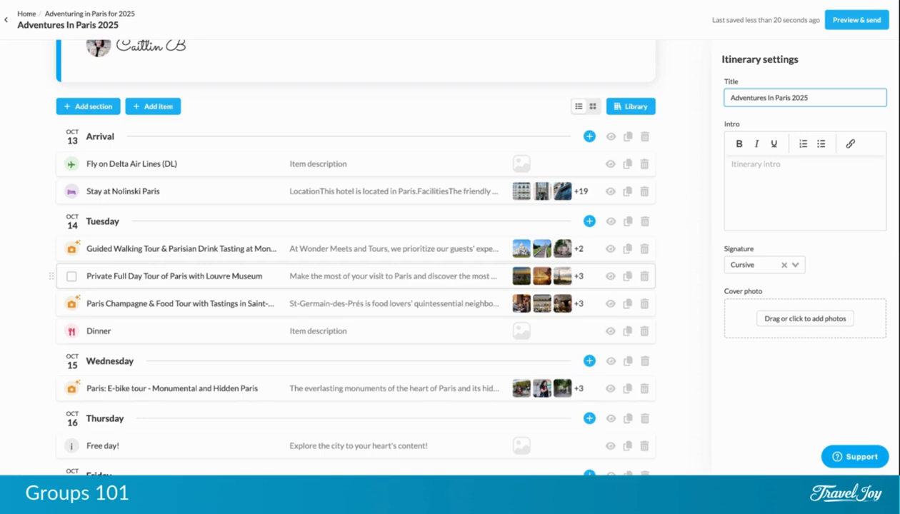
scroll(286, 296, up, 1)
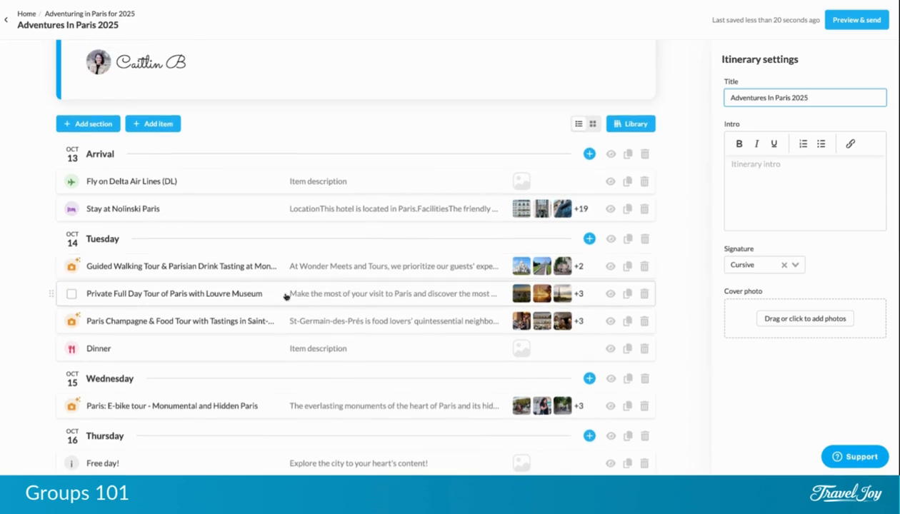
Limit the Le Petit Vendôme dinner to one two-traveler trip, then open Preview & send.
click(145, 349)
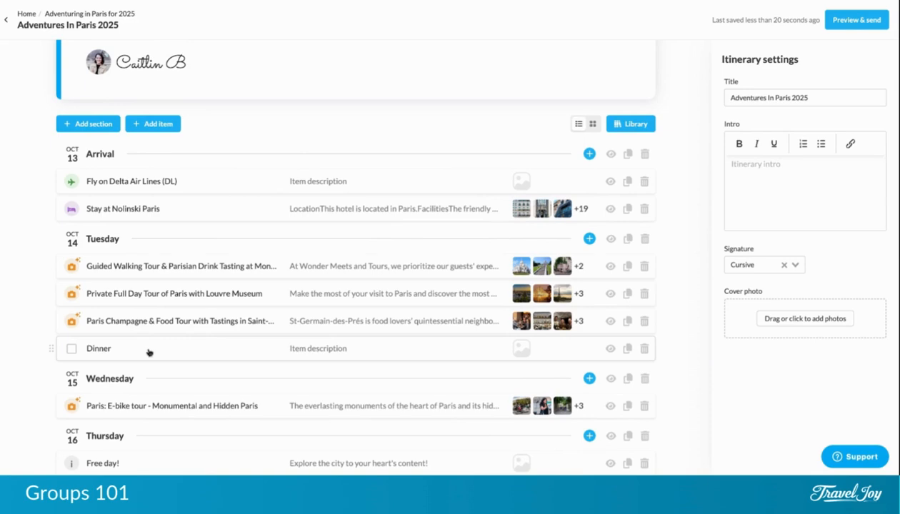
click(148, 351)
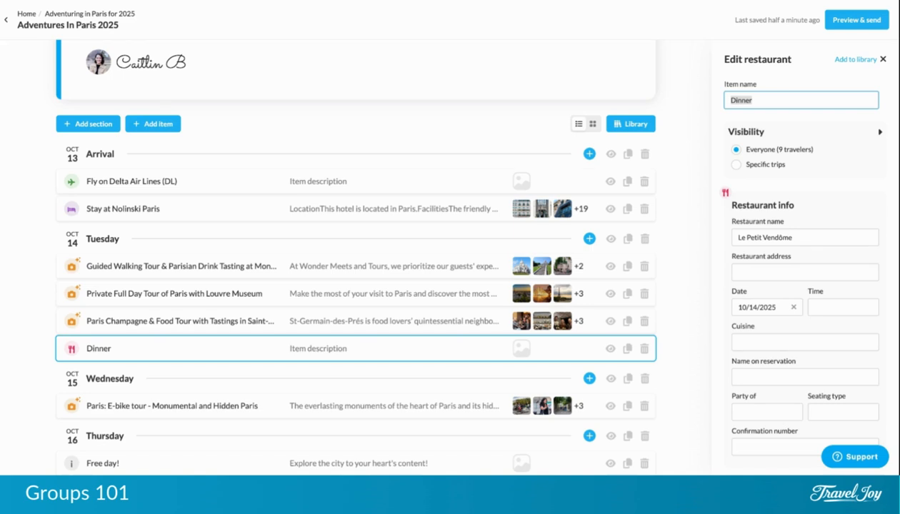
click(737, 165)
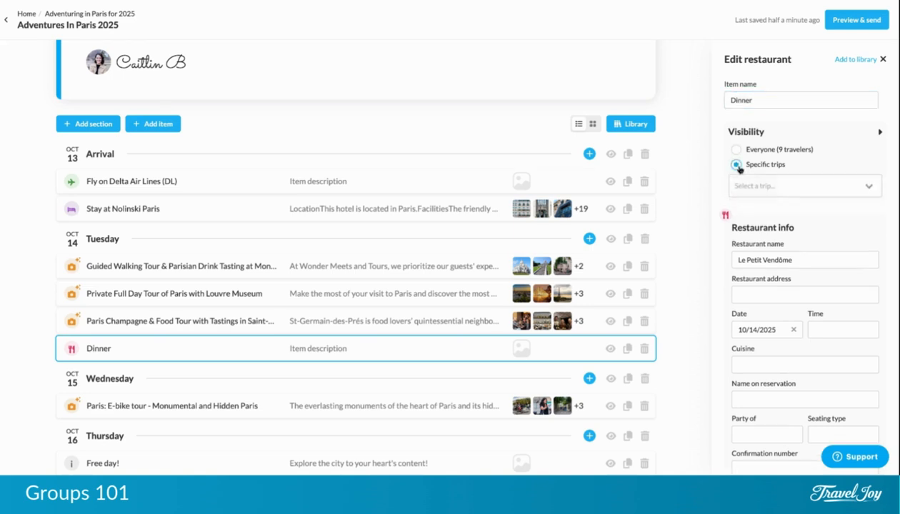
click(840, 188)
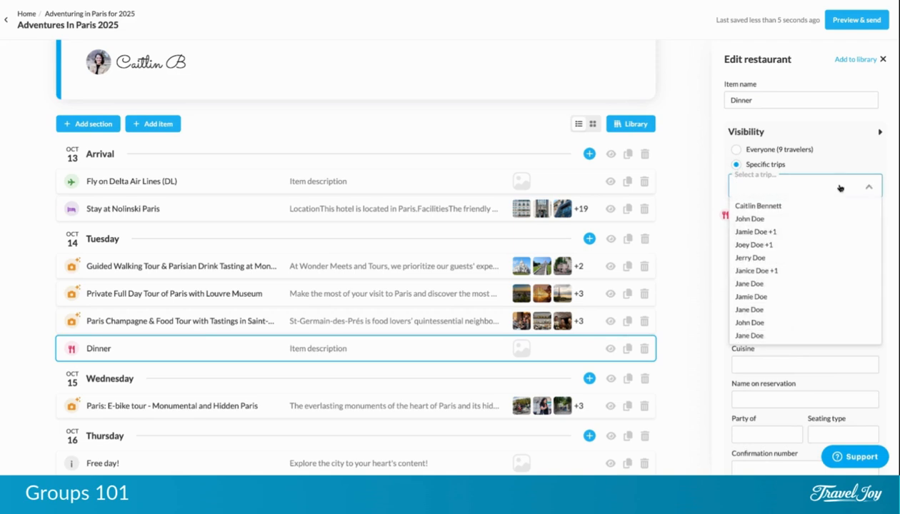
click(794, 230)
click(810, 190)
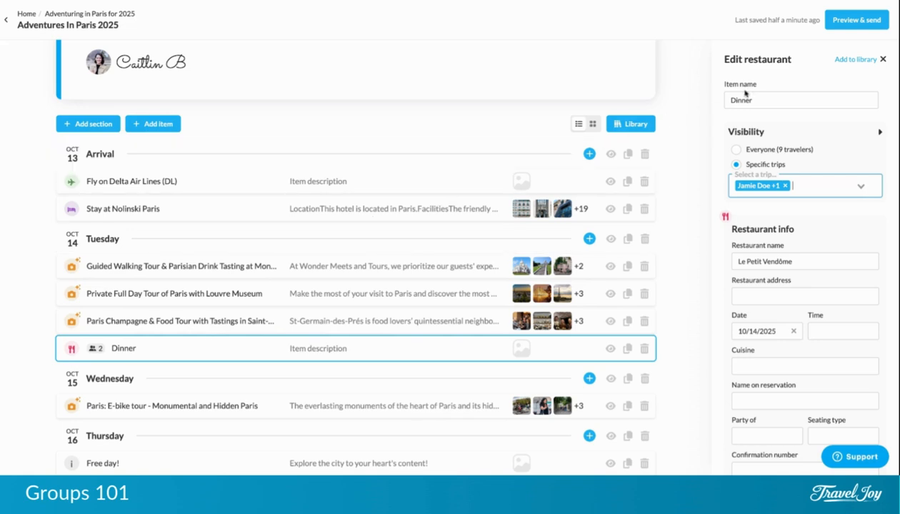
click(837, 27)
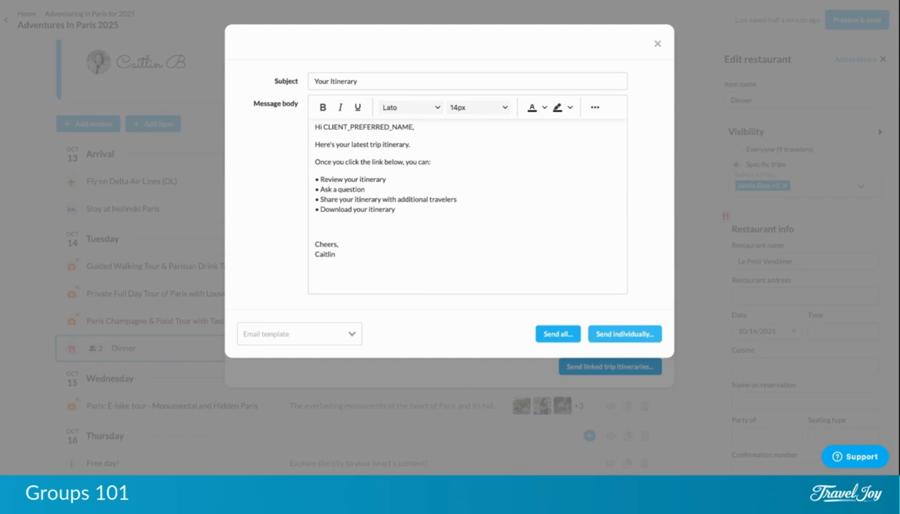
Close the itinerary email and the Preview & send window without sending.
click(656, 47)
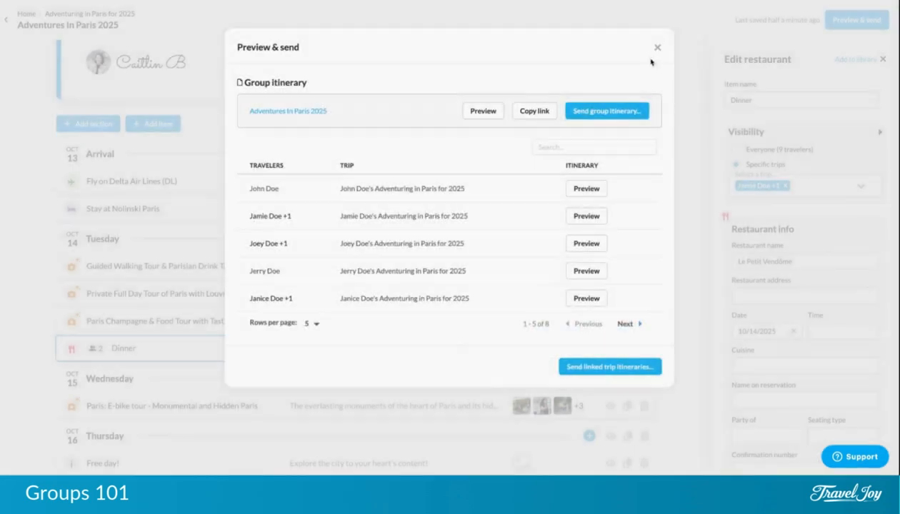
click(654, 46)
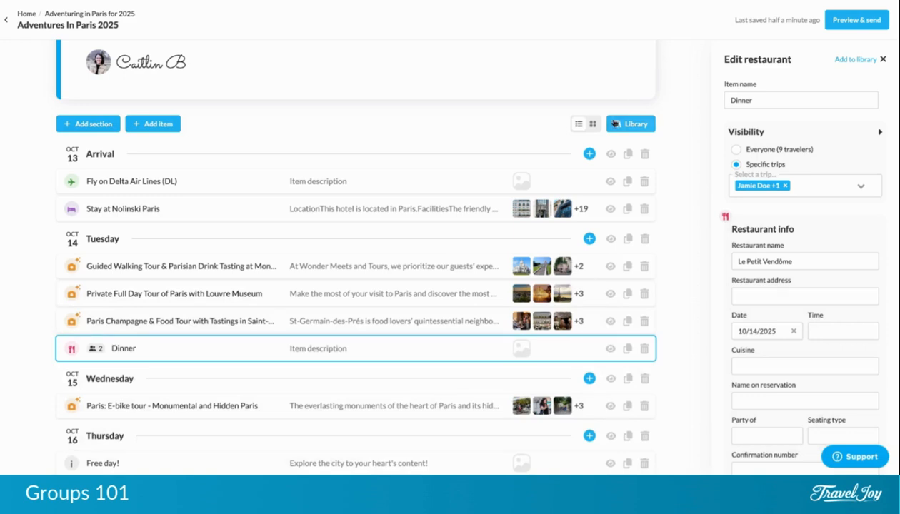